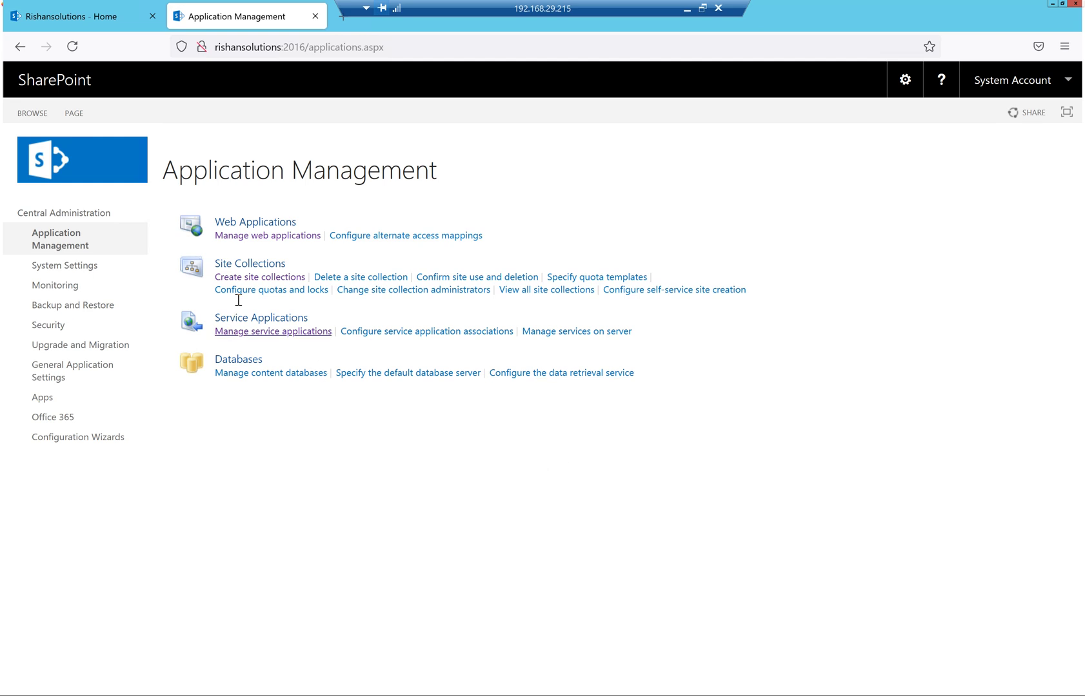
- Open the Create Site Collection form from Central Administration's Application Management page, with the page enlarged to 110%
{"action": "left_click", "coordinate": [91, 215]}
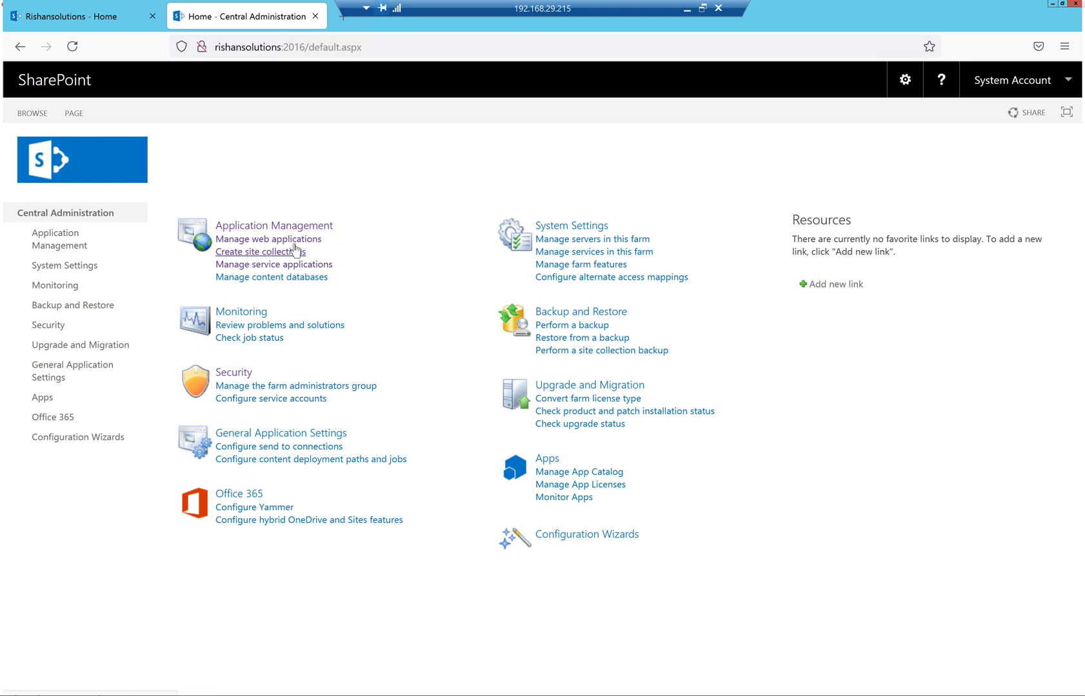
{"action": "left_click", "coordinate": [304, 227]}
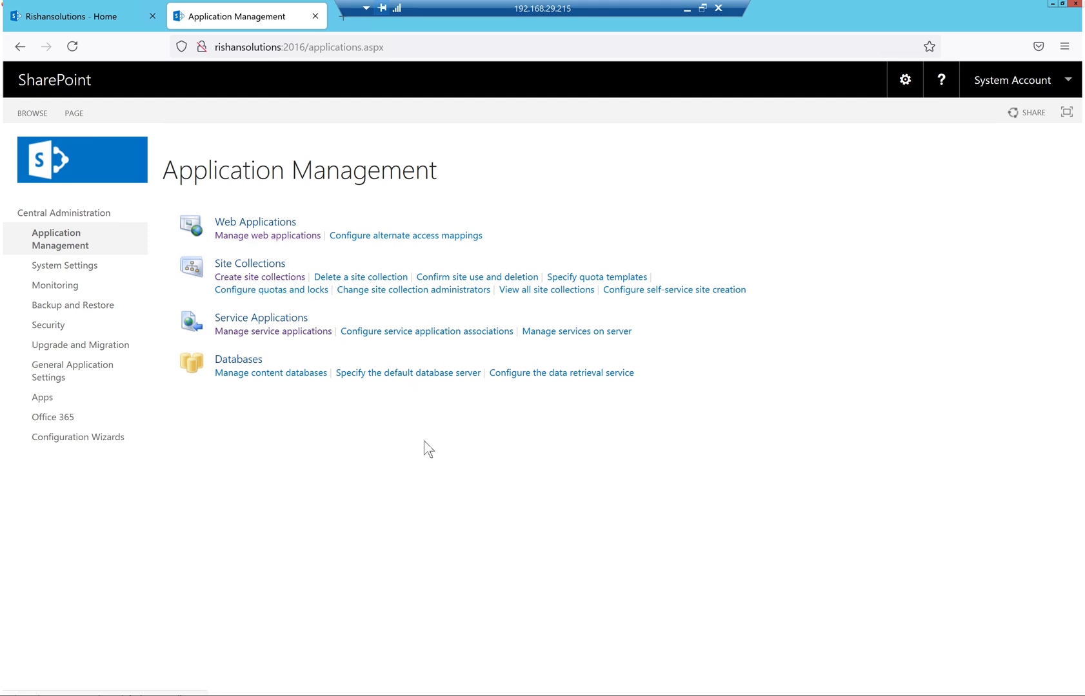
{"action": "key", "text": "ctrl+plus"}
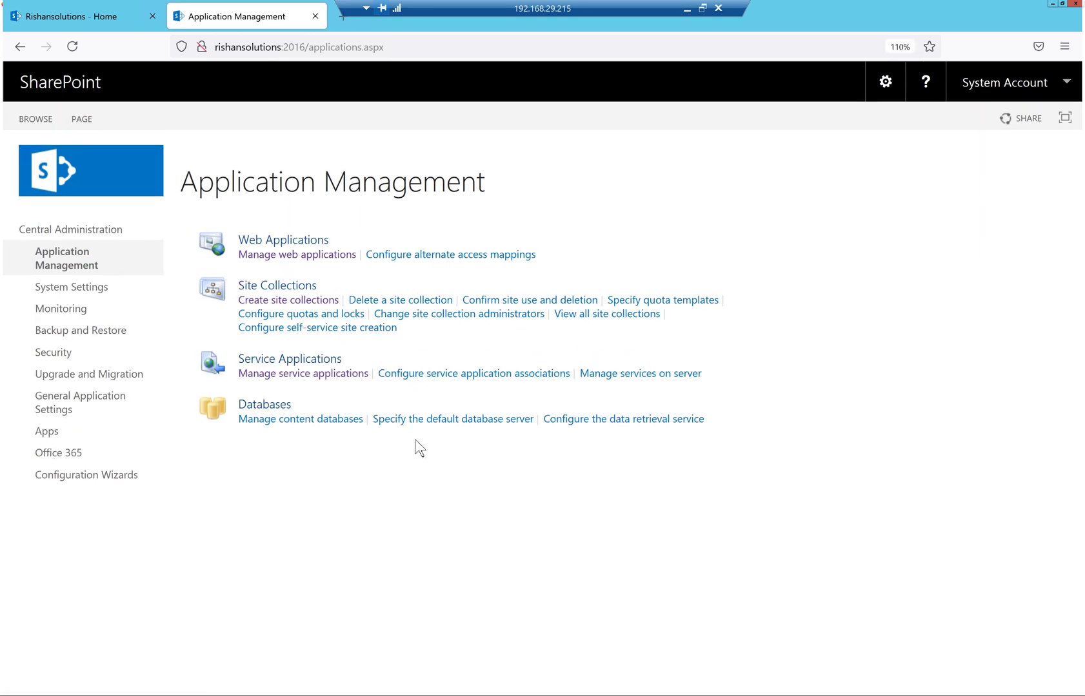
{"action": "left_click", "coordinate": [303, 305]}
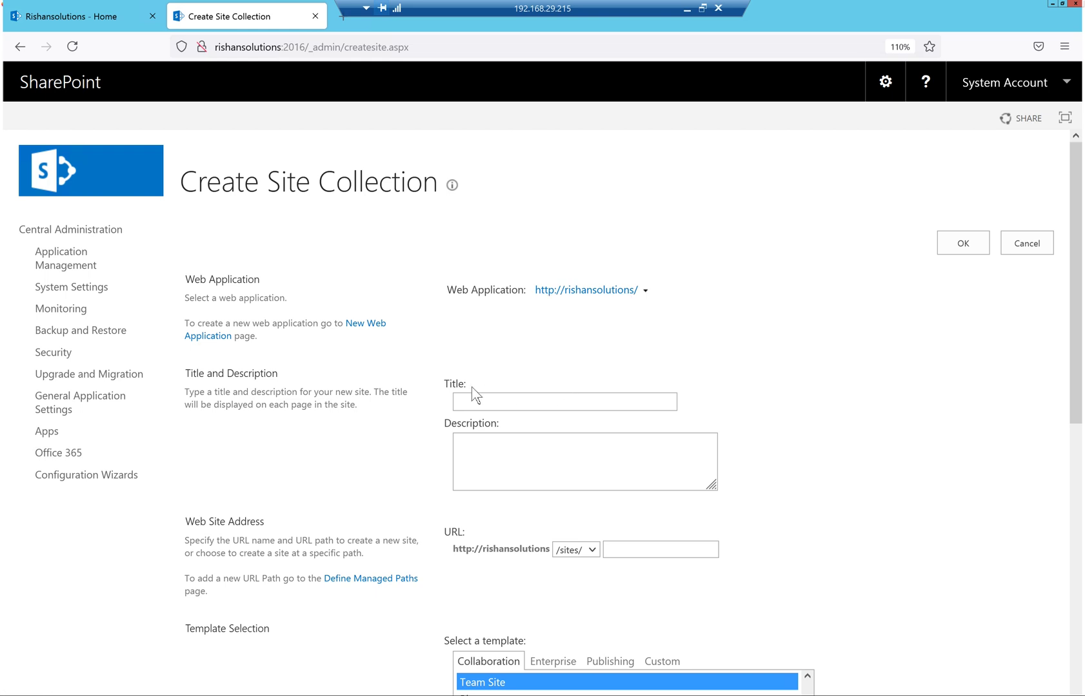
- Examine the new site collection's title, description and web site address fields, including the available URL paths
{"action": "left_click", "coordinate": [470, 403]}
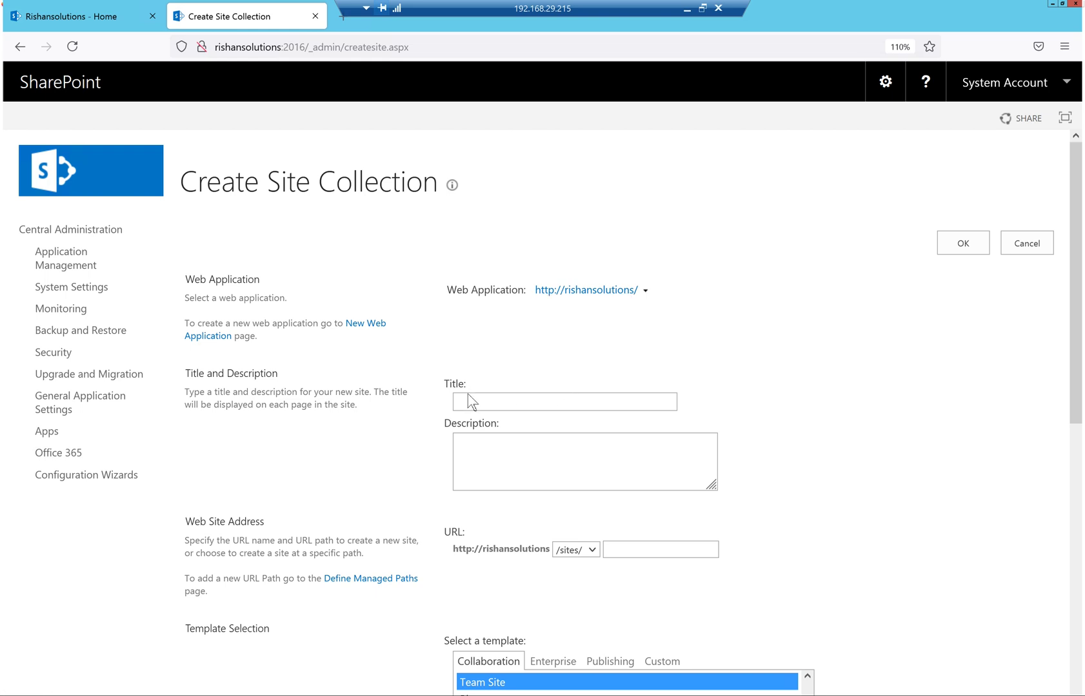
{"action": "left_click", "coordinate": [543, 471]}
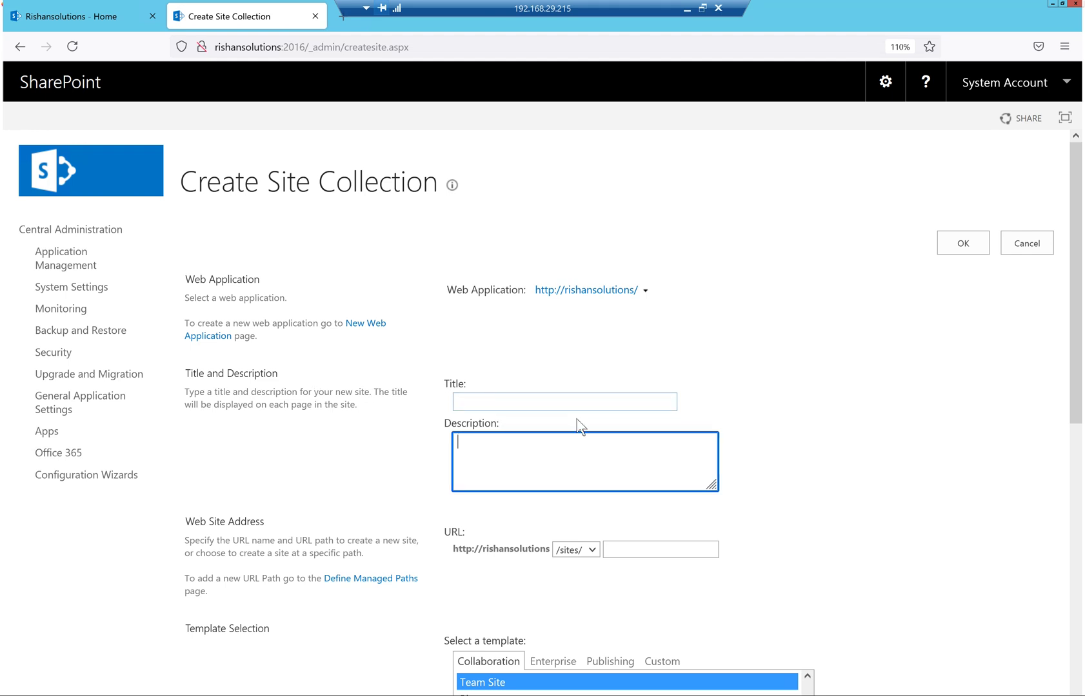
{"action": "scroll", "coordinate": [591, 404], "scroll_direction": "down", "scroll_amount": 2}
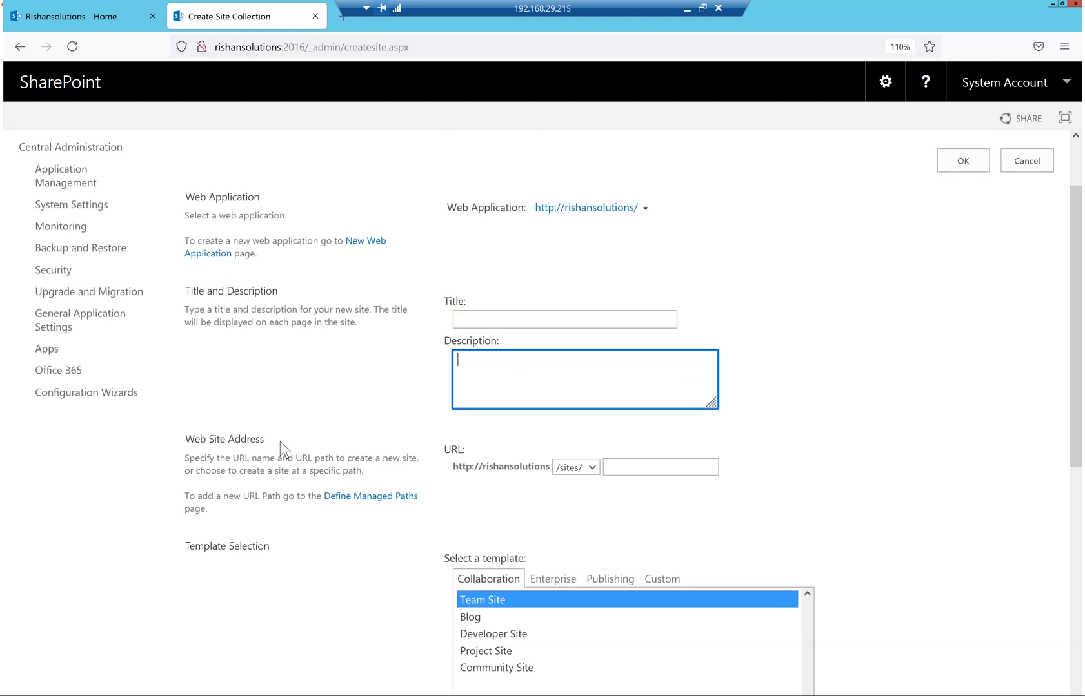
{"action": "left_click_drag", "start_coordinate": [274, 442], "coordinate": [183, 439]}
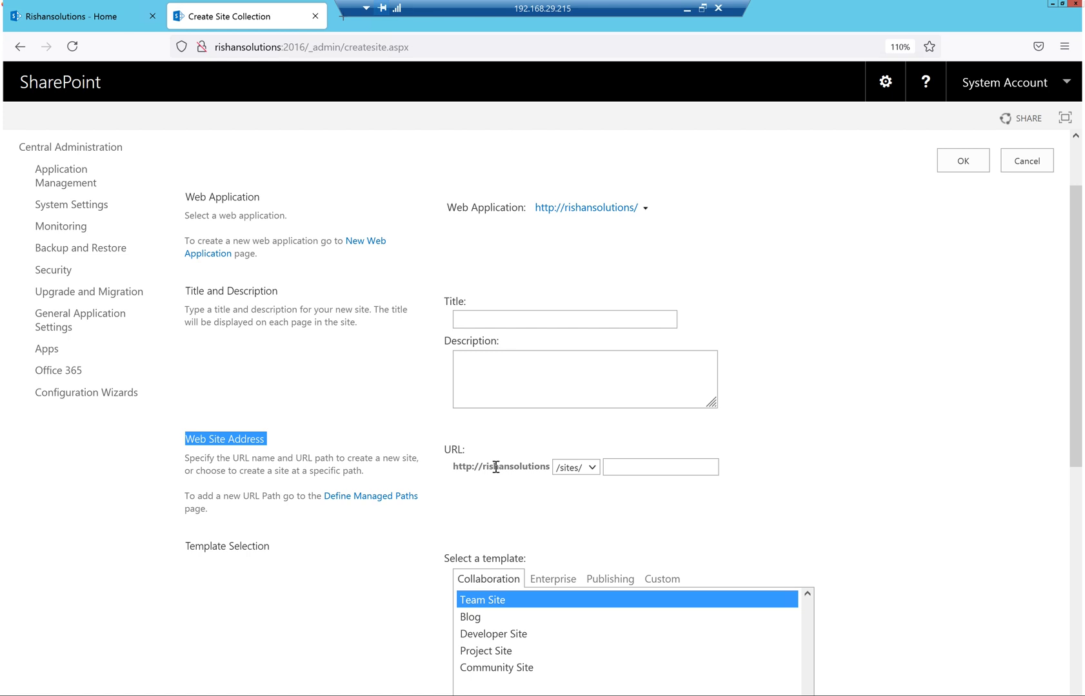
{"action": "left_click", "coordinate": [590, 471]}
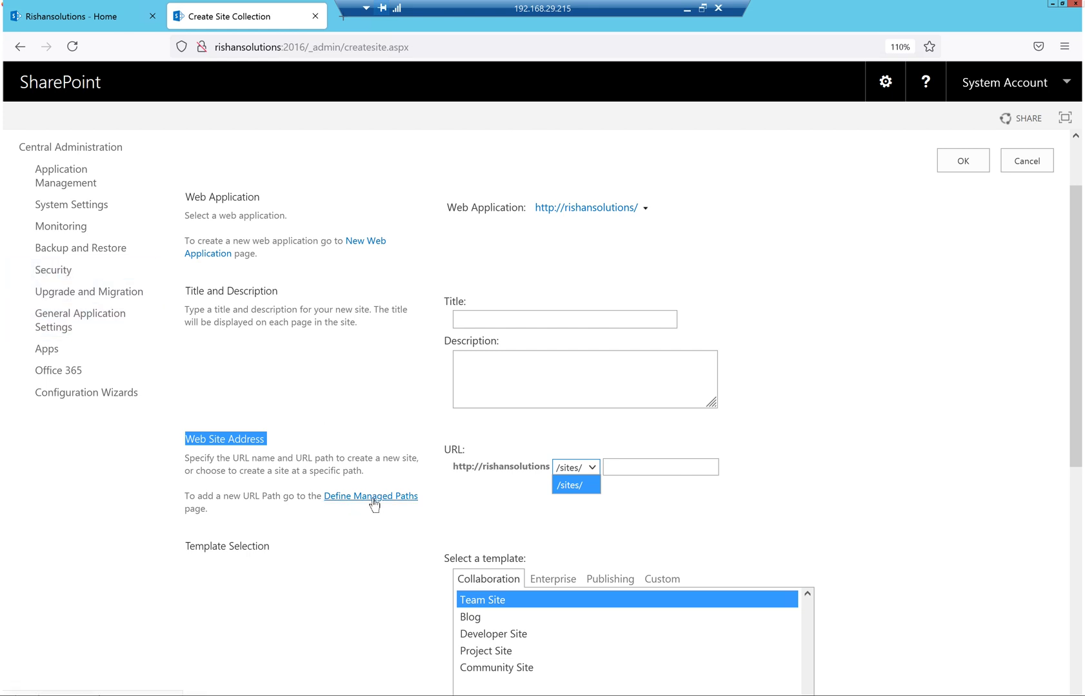
- Review the descriptions of the Collaboration templates Team Site, Blog, Developer Site, Project Site and Community Site
{"action": "scroll", "coordinate": [706, 332], "scroll_direction": "down", "scroll_amount": 3}
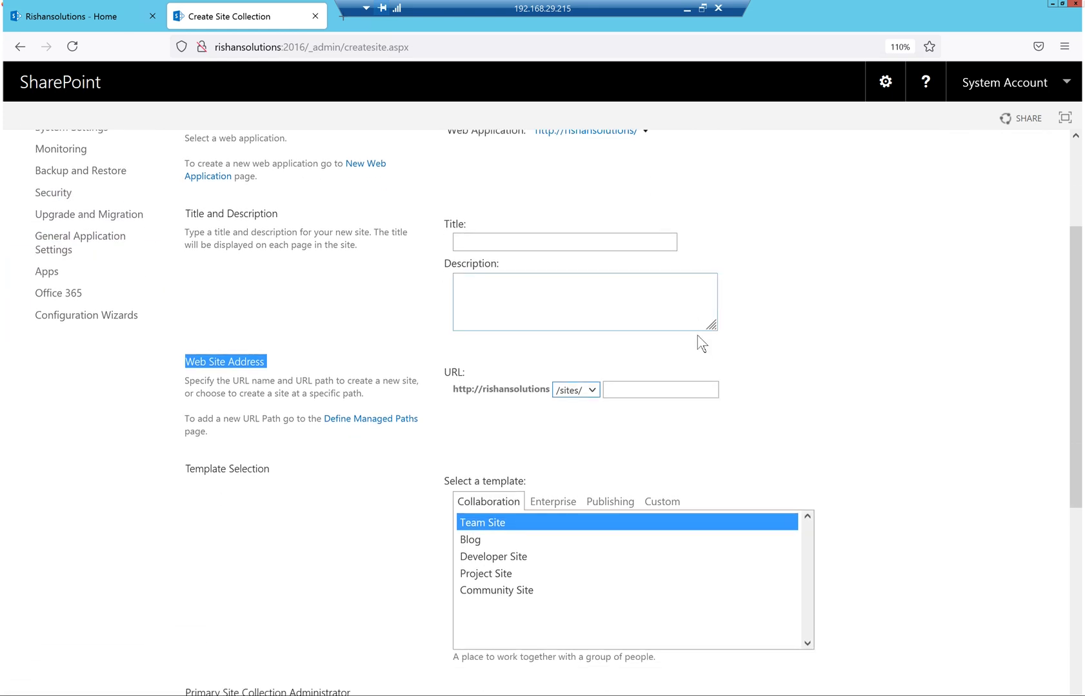
{"action": "scroll", "coordinate": [696, 339], "scroll_direction": "down", "scroll_amount": 3}
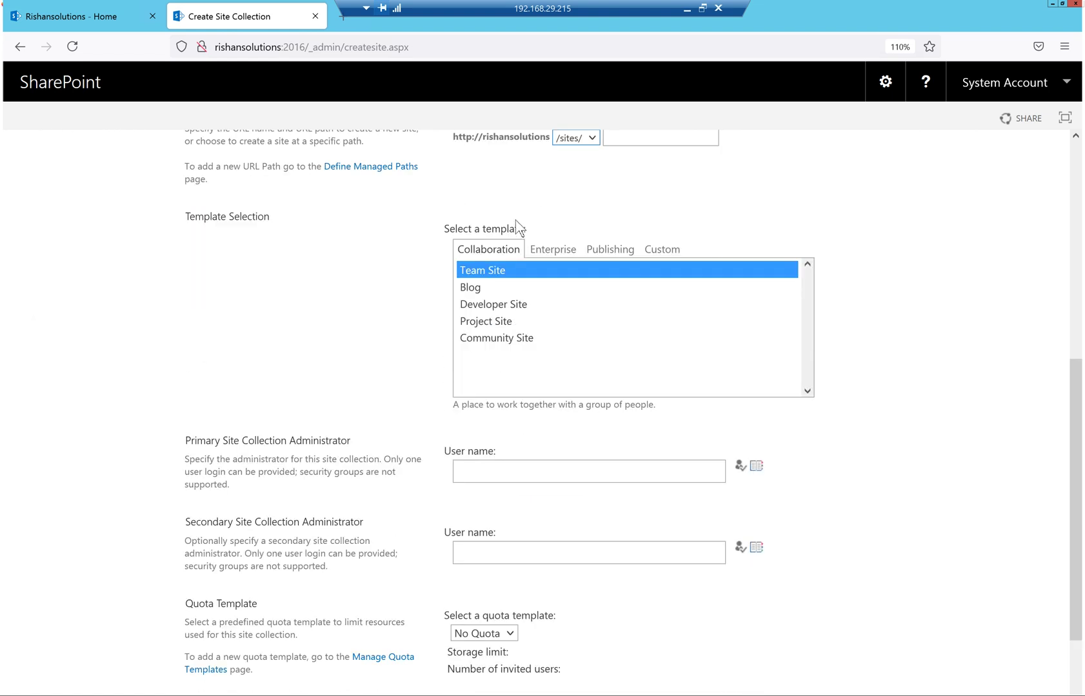
{"action": "left_click", "coordinate": [506, 252]}
{"action": "left_click", "coordinate": [501, 272]}
{"action": "left_click", "coordinate": [497, 289]}
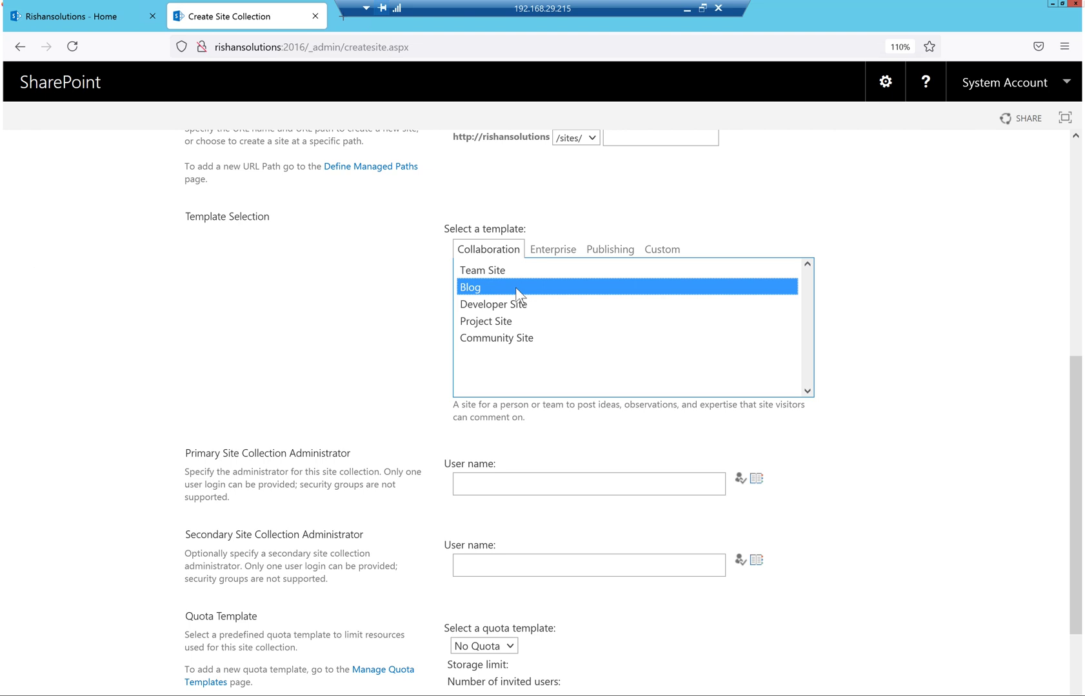
{"action": "left_click", "coordinate": [518, 306]}
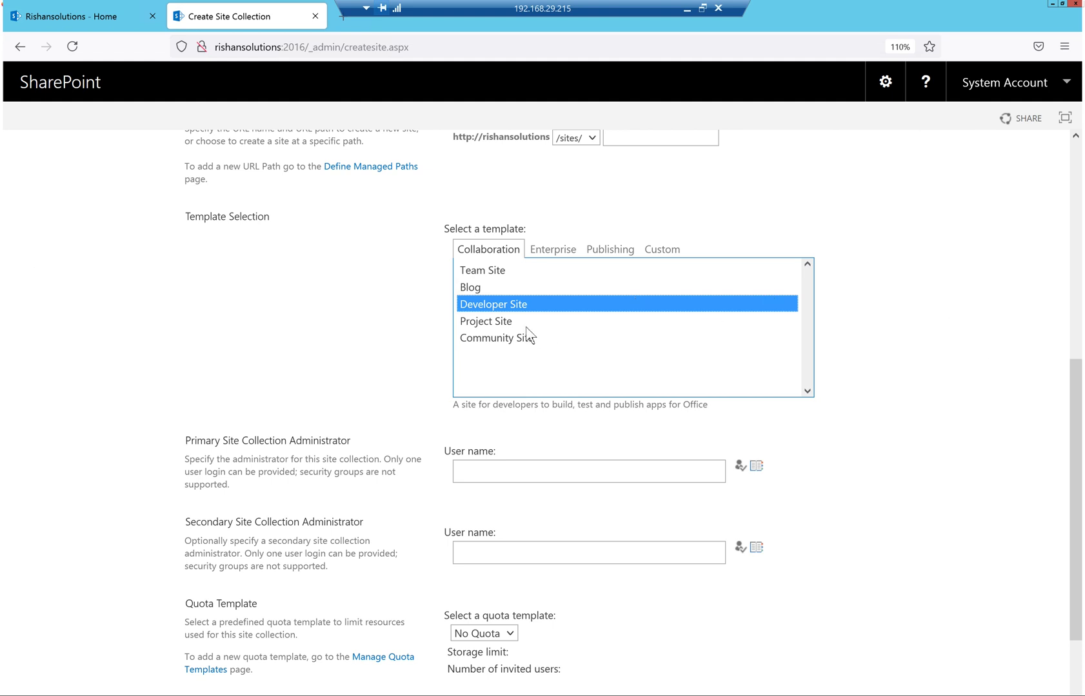
{"action": "left_click", "coordinate": [600, 323]}
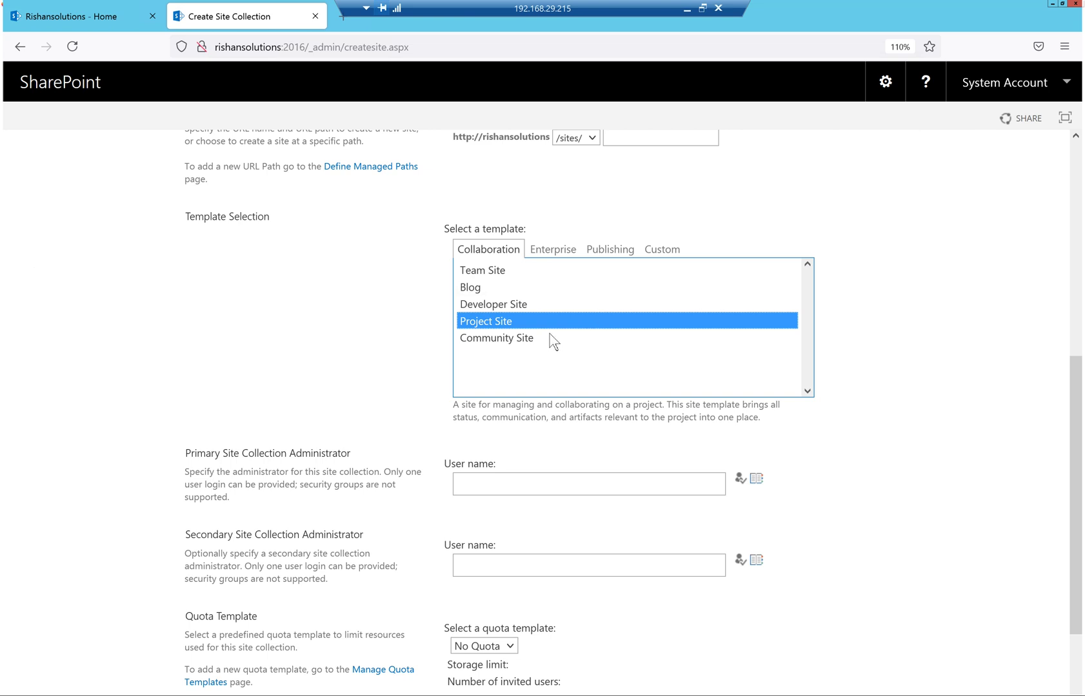
{"action": "left_click", "coordinate": [778, 336]}
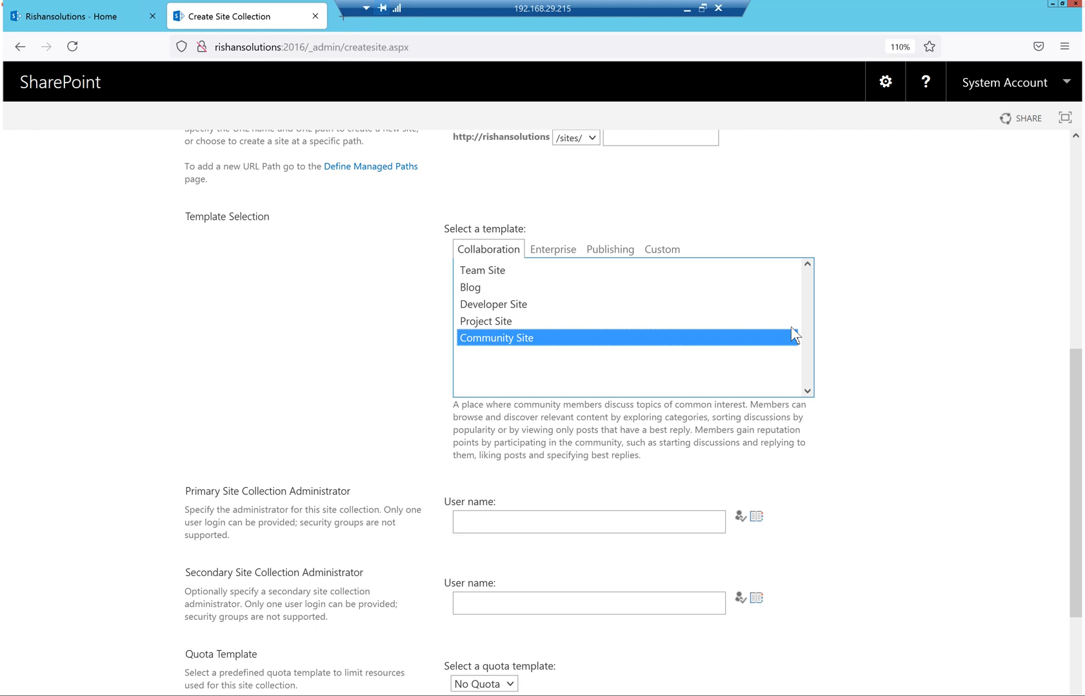
- Review the descriptions of the Enterprise site templates from Document Center through Basic Search Center
{"action": "left_click", "coordinate": [549, 253]}
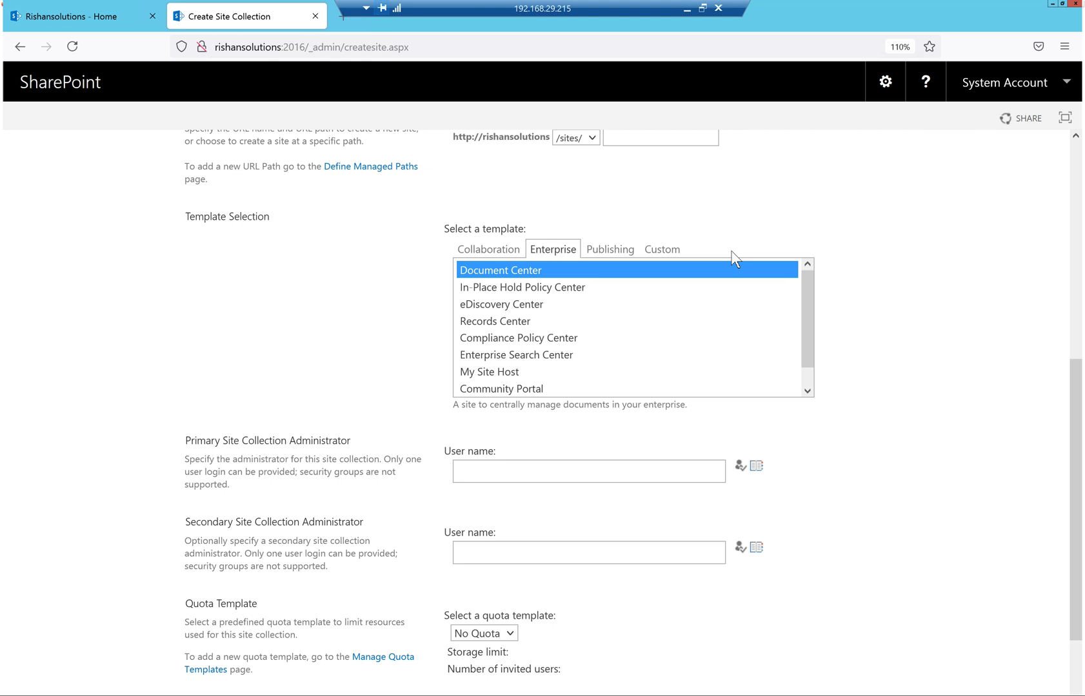
{"action": "left_click", "coordinate": [556, 287]}
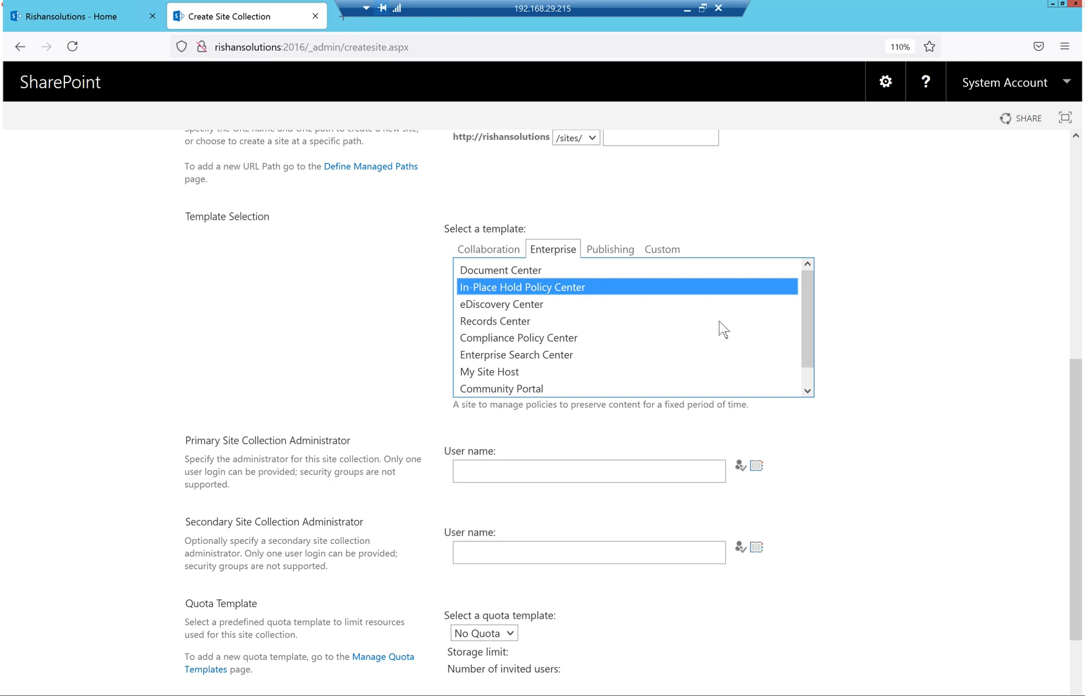
{"action": "left_click", "coordinate": [545, 308]}
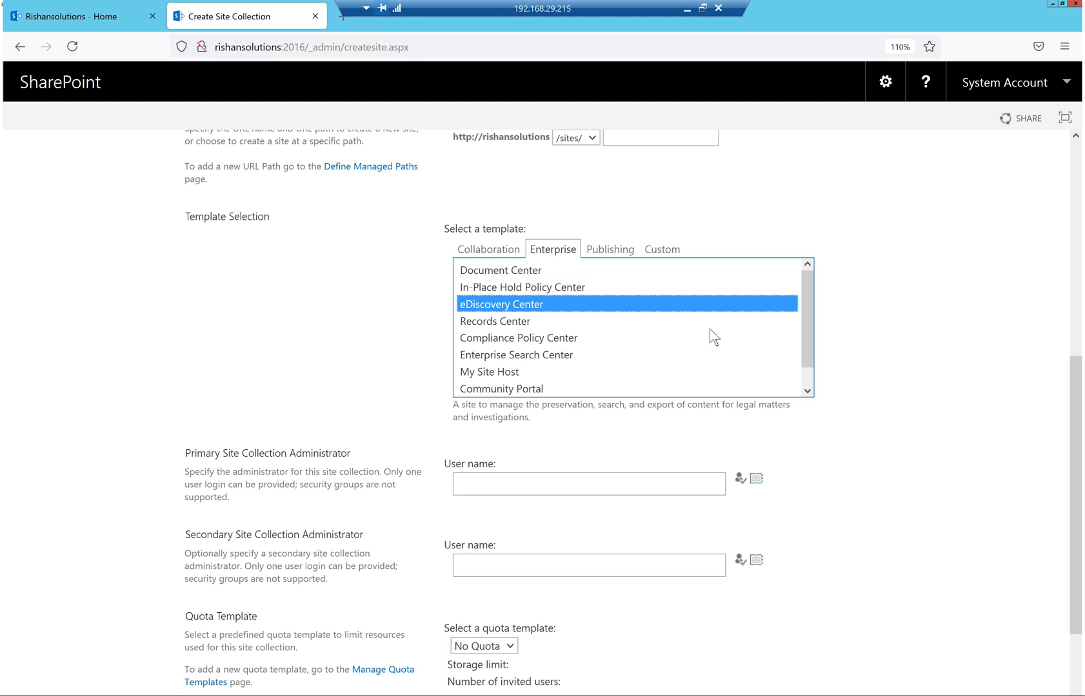
{"action": "left_click", "coordinate": [526, 322]}
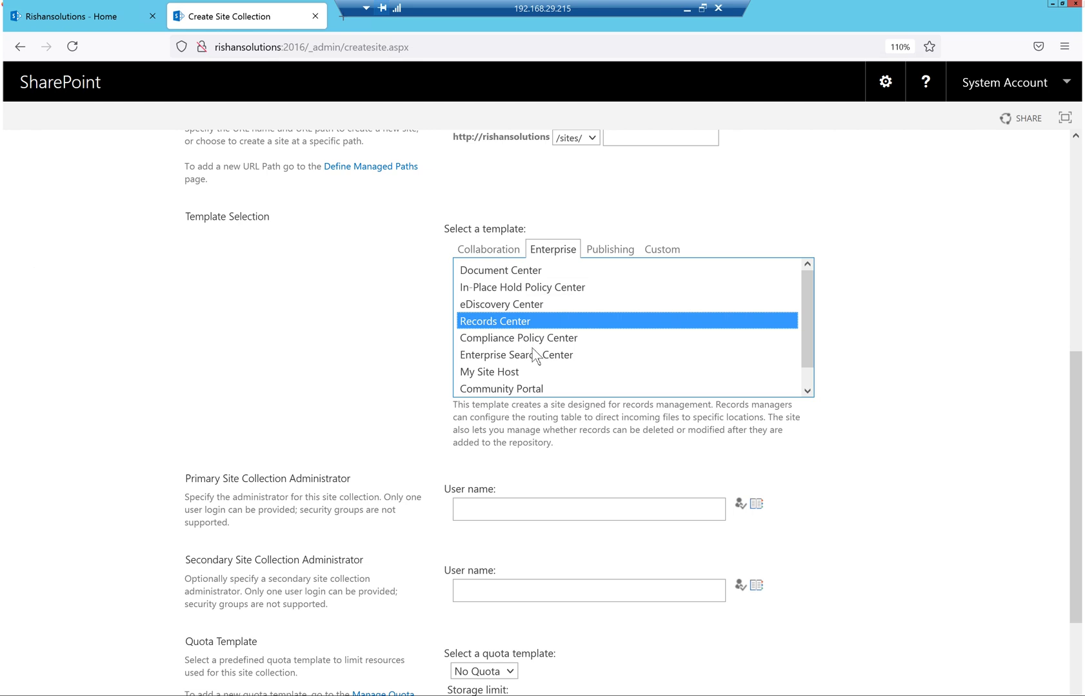
{"action": "left_click", "coordinate": [551, 340]}
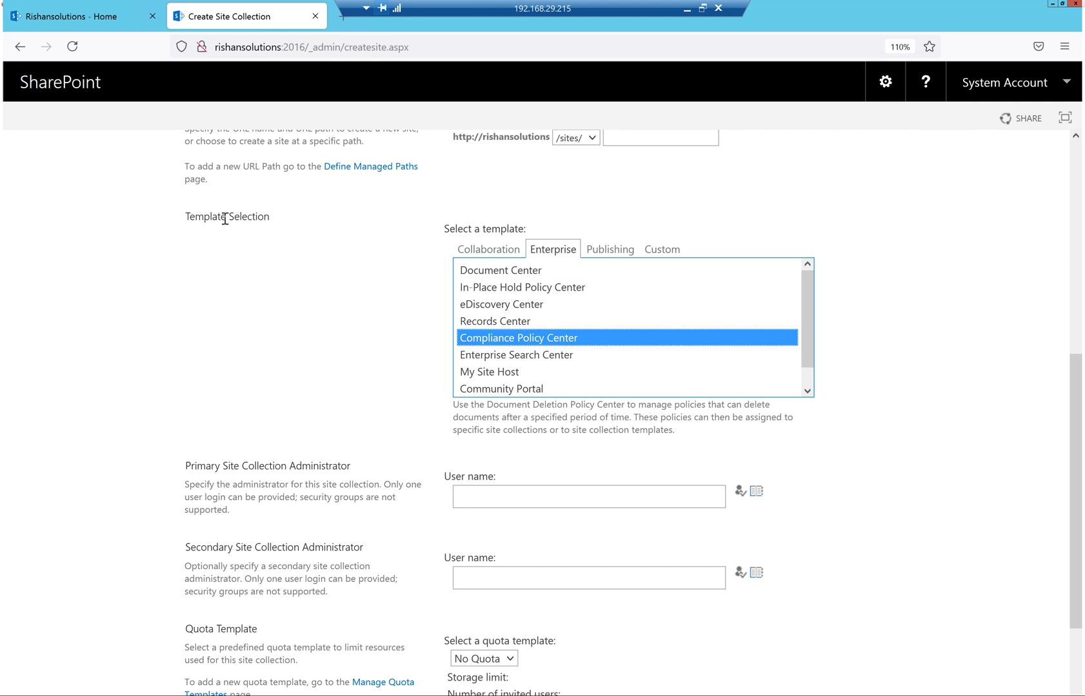
{"action": "scroll", "coordinate": [581, 309], "scroll_direction": "up", "scroll_amount": 2}
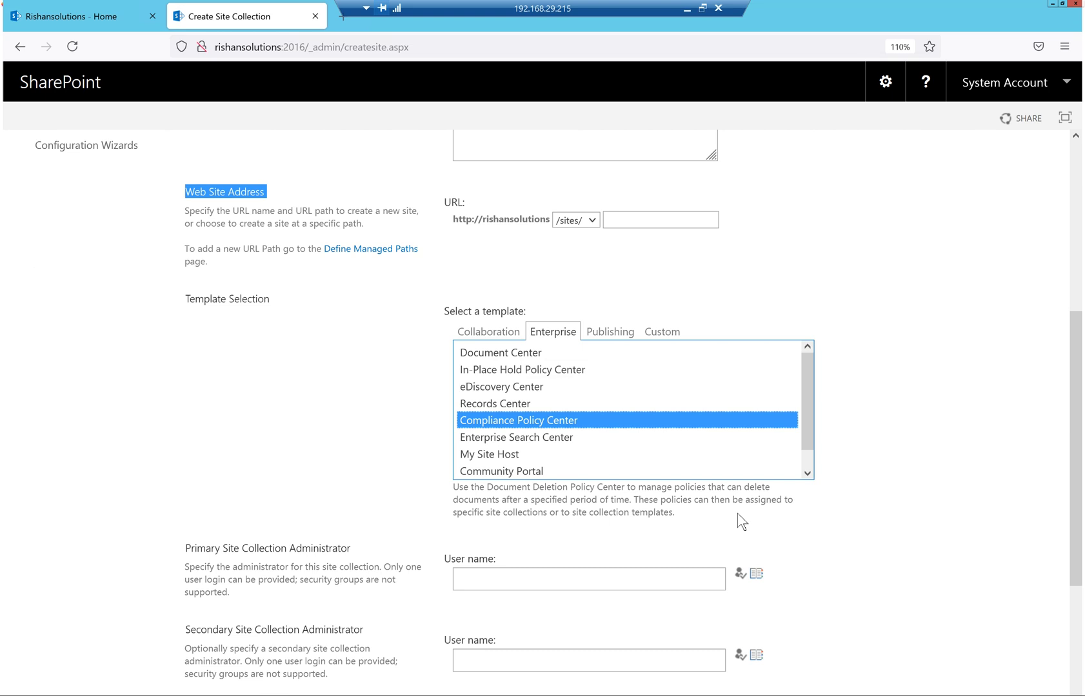
{"action": "scroll", "coordinate": [770, 454], "scroll_direction": "down", "scroll_amount": 1}
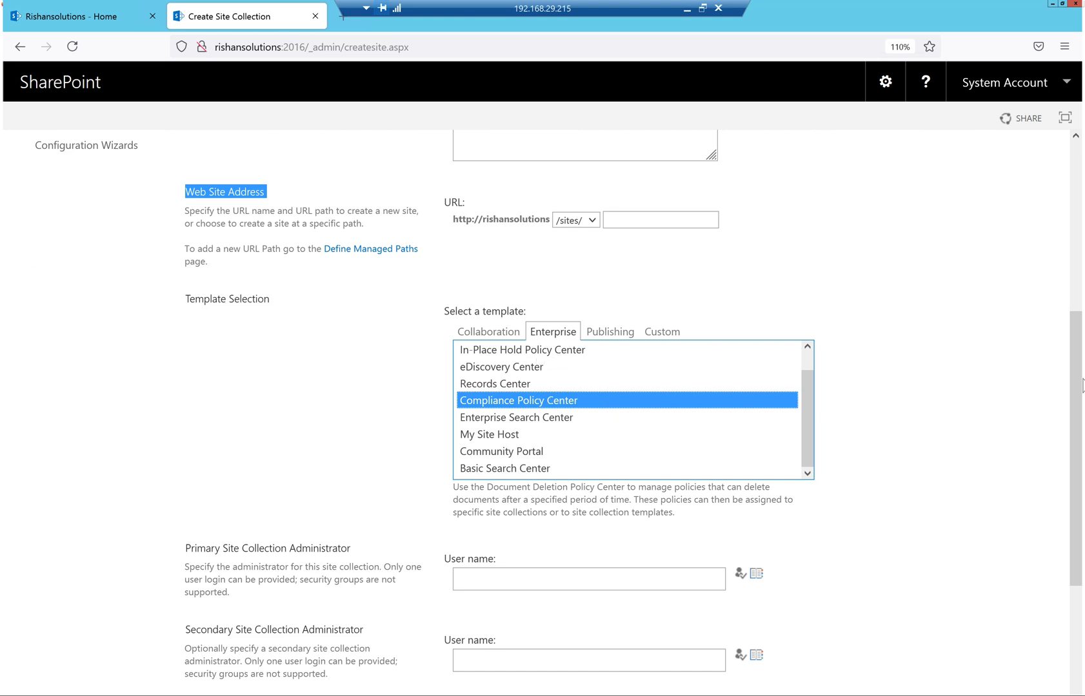
{"action": "left_click_drag", "start_coordinate": [1070, 407], "coordinate": [1074, 429]}
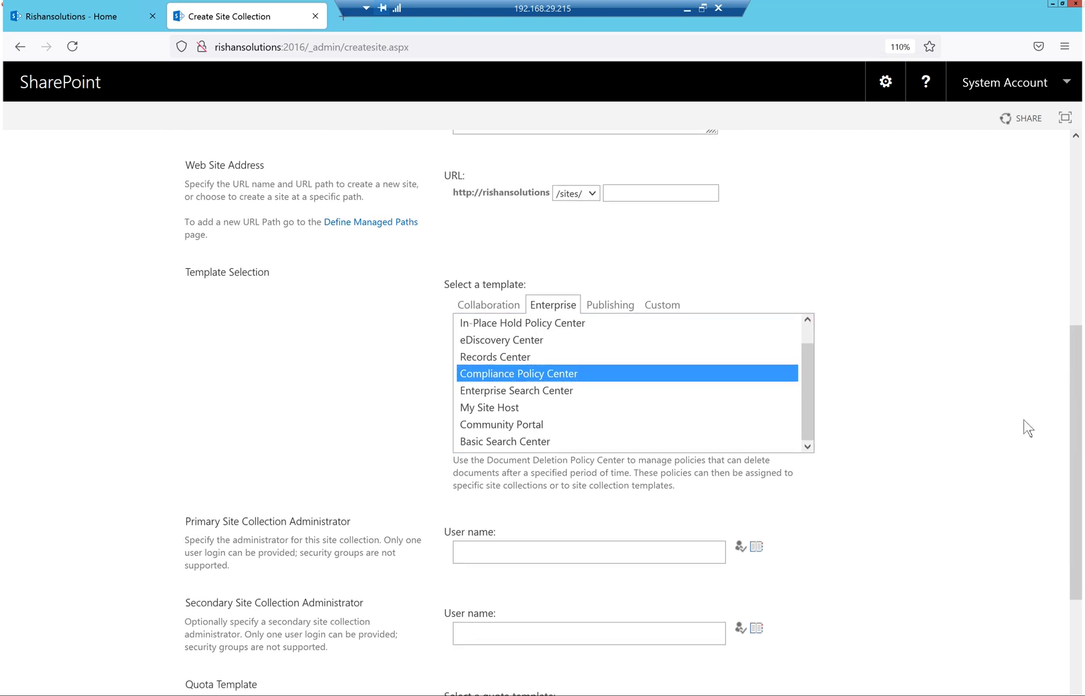
{"action": "left_click", "coordinate": [553, 377]}
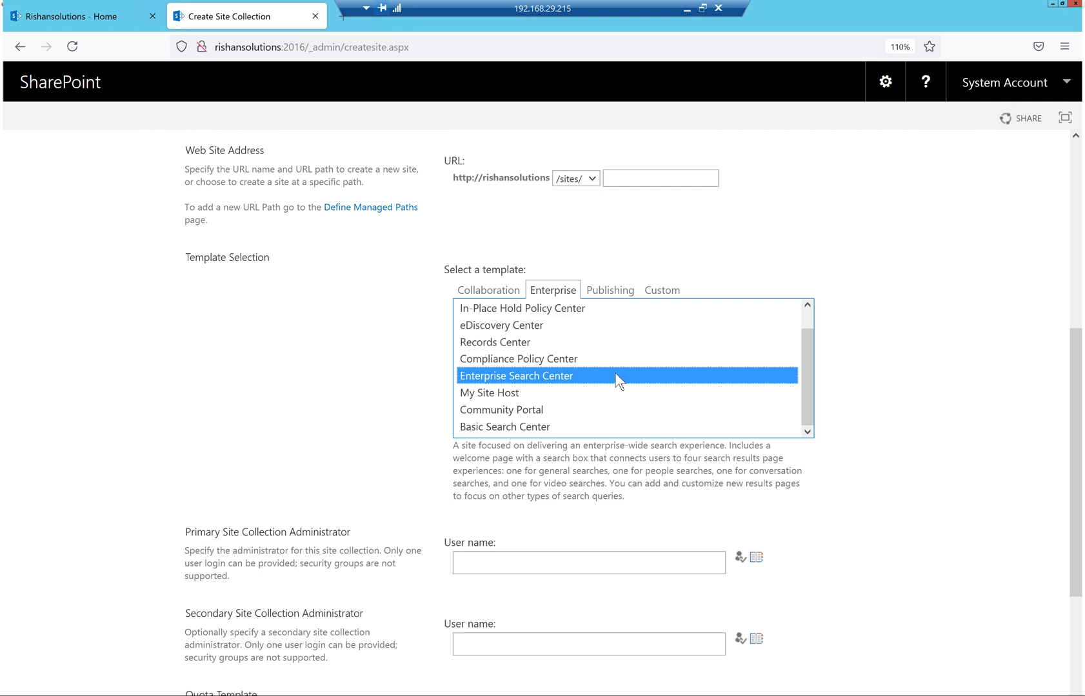
{"action": "left_click", "coordinate": [523, 393]}
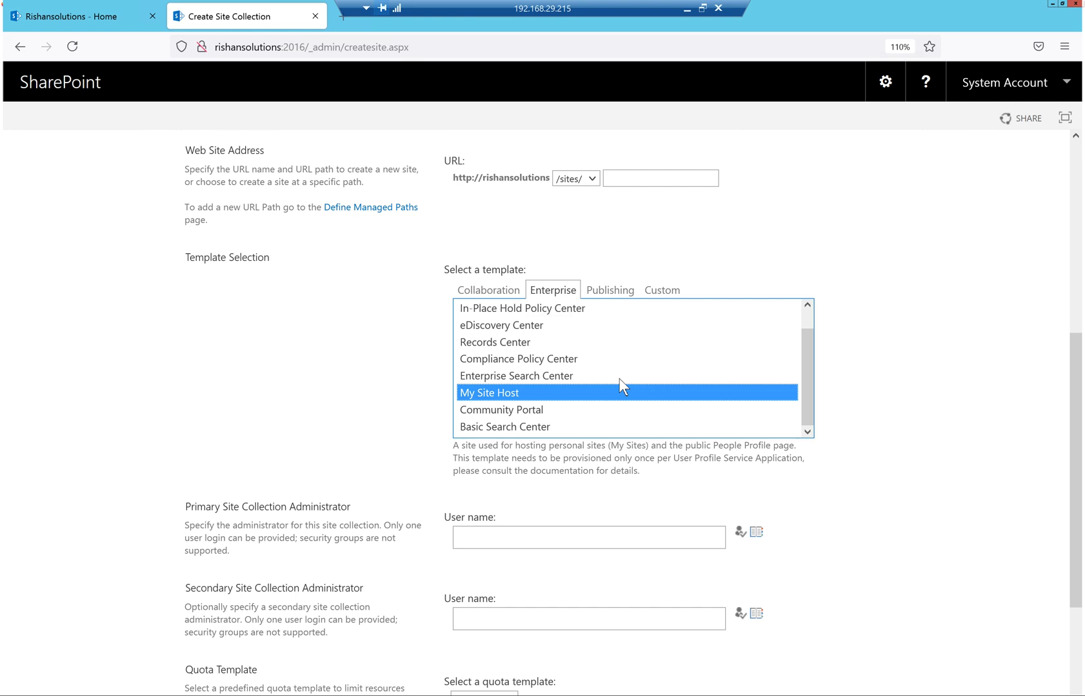
{"action": "left_click", "coordinate": [499, 414]}
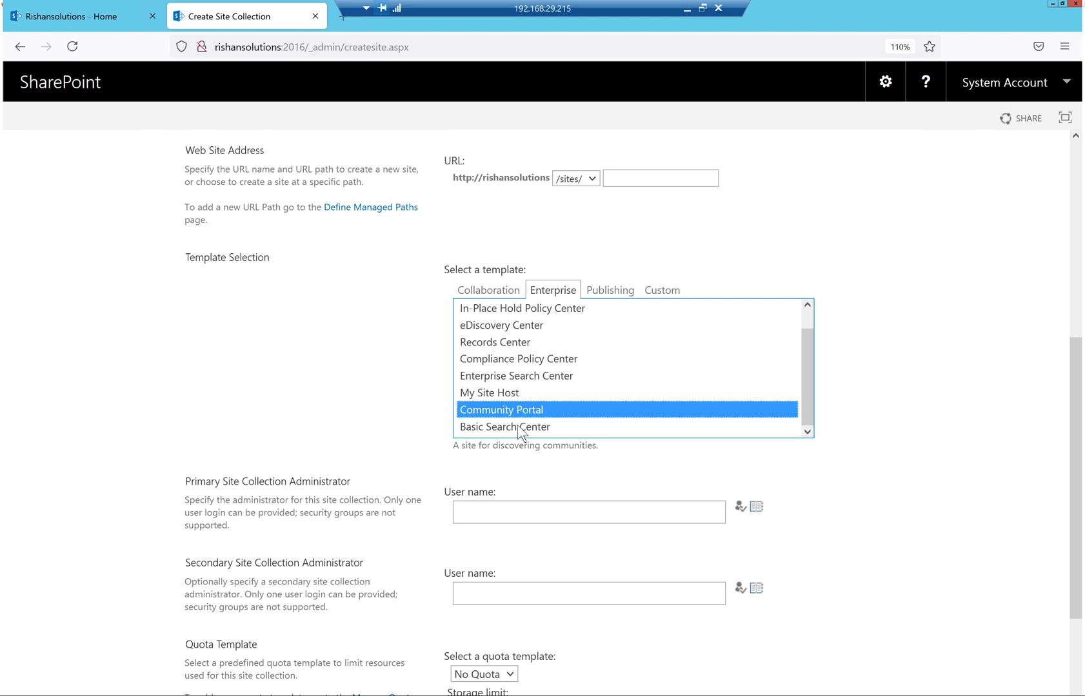
{"action": "left_click", "coordinate": [524, 427]}
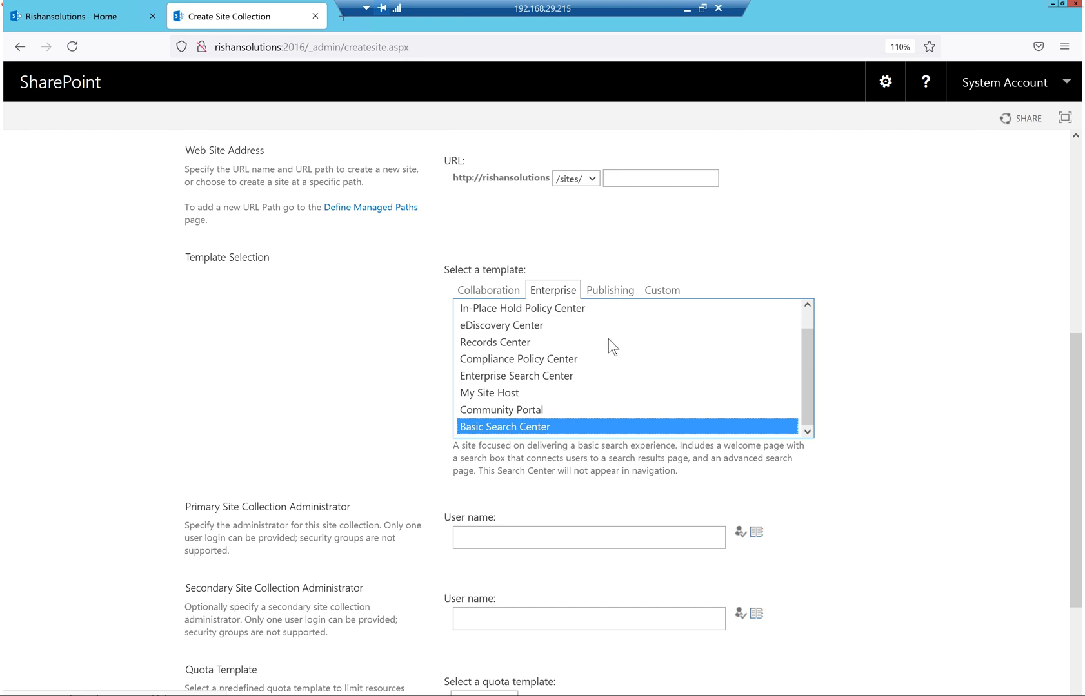
- Review the Publishing templates Publishing Portal, Enterprise Wiki and Product Catalog, plus the Custom option for selecting a template later
{"action": "left_click", "coordinate": [611, 291]}
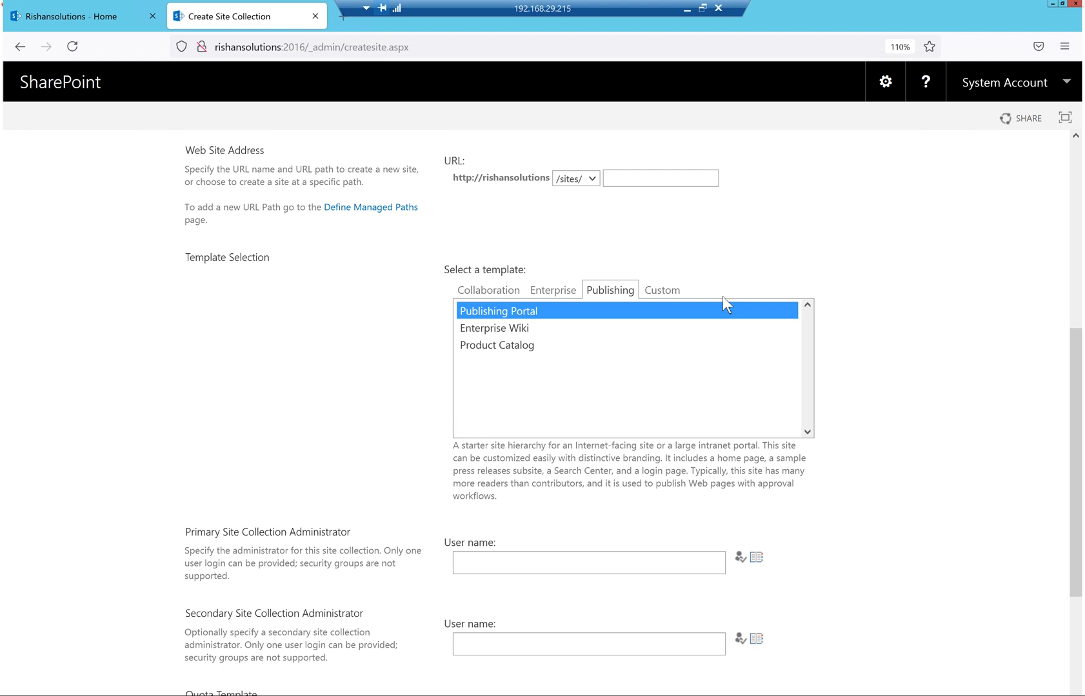
{"action": "left_click", "coordinate": [516, 329]}
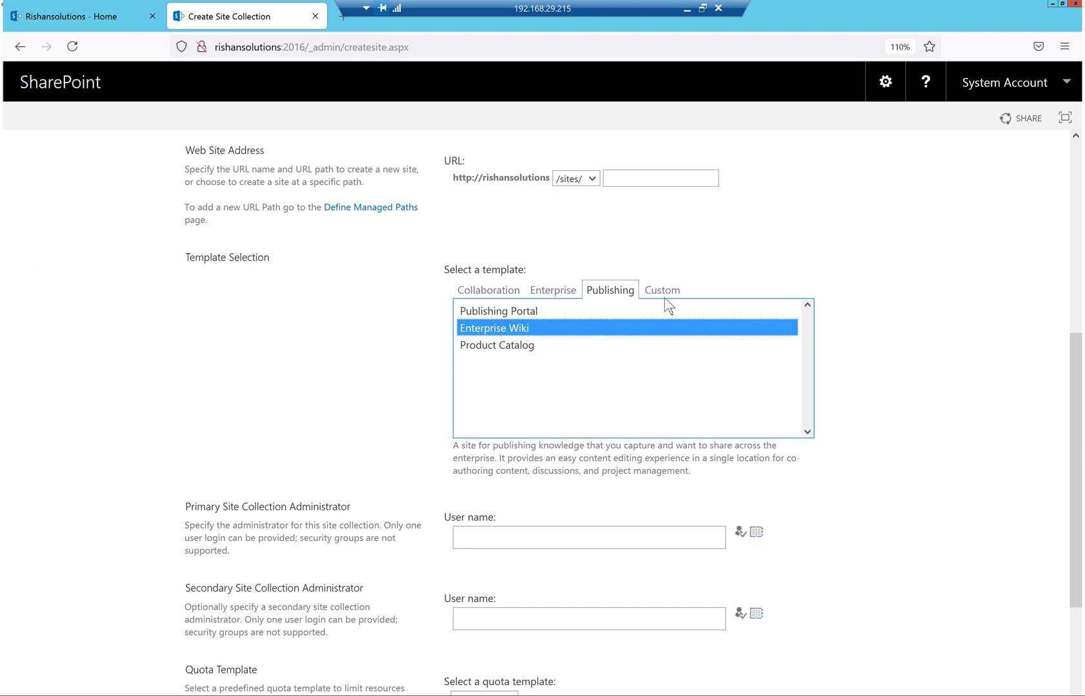
{"action": "left_click", "coordinate": [527, 349]}
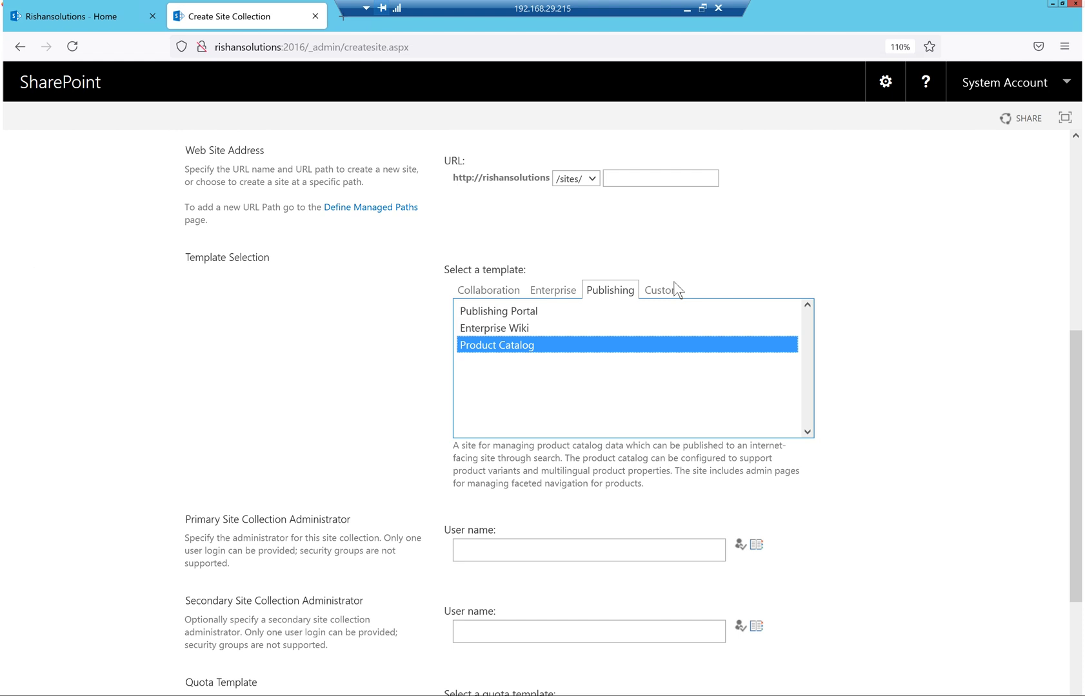
{"action": "left_click", "coordinate": [656, 291]}
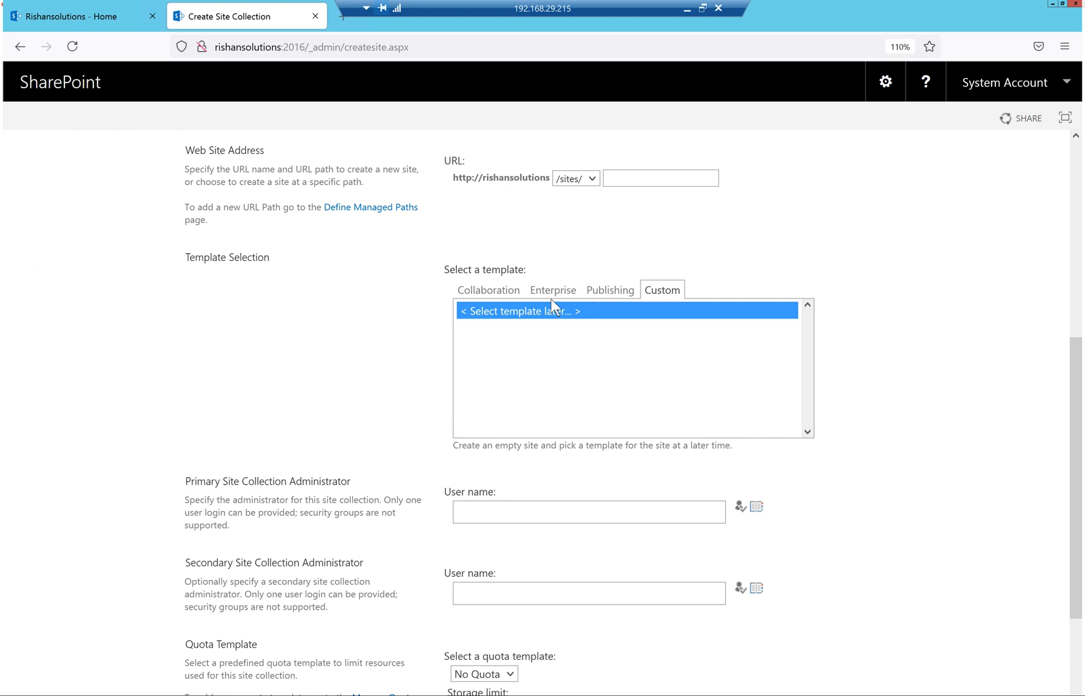
- Enter Template as both the new site collection's title and its URL name under /sites/
{"action": "scroll", "coordinate": [636, 253], "scroll_direction": "up", "scroll_amount": 1}
{"action": "scroll", "coordinate": [635, 253], "scroll_direction": "up", "scroll_amount": 5}
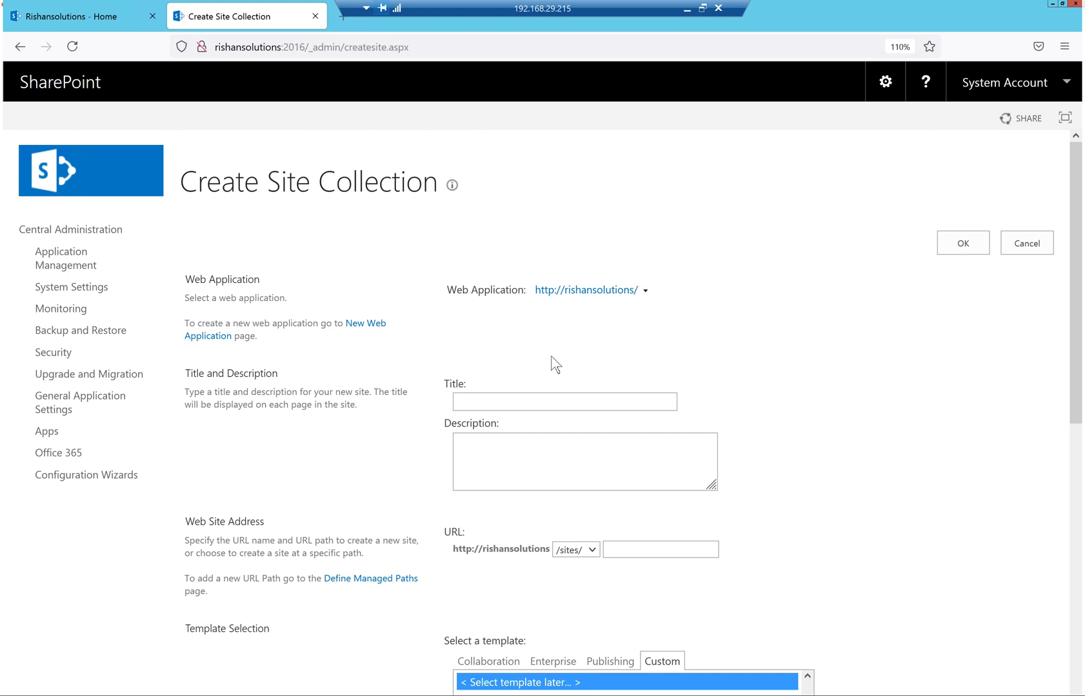
{"action": "scroll", "coordinate": [503, 358], "scroll_direction": "down", "scroll_amount": 1}
{"action": "left_click", "coordinate": [536, 321]}
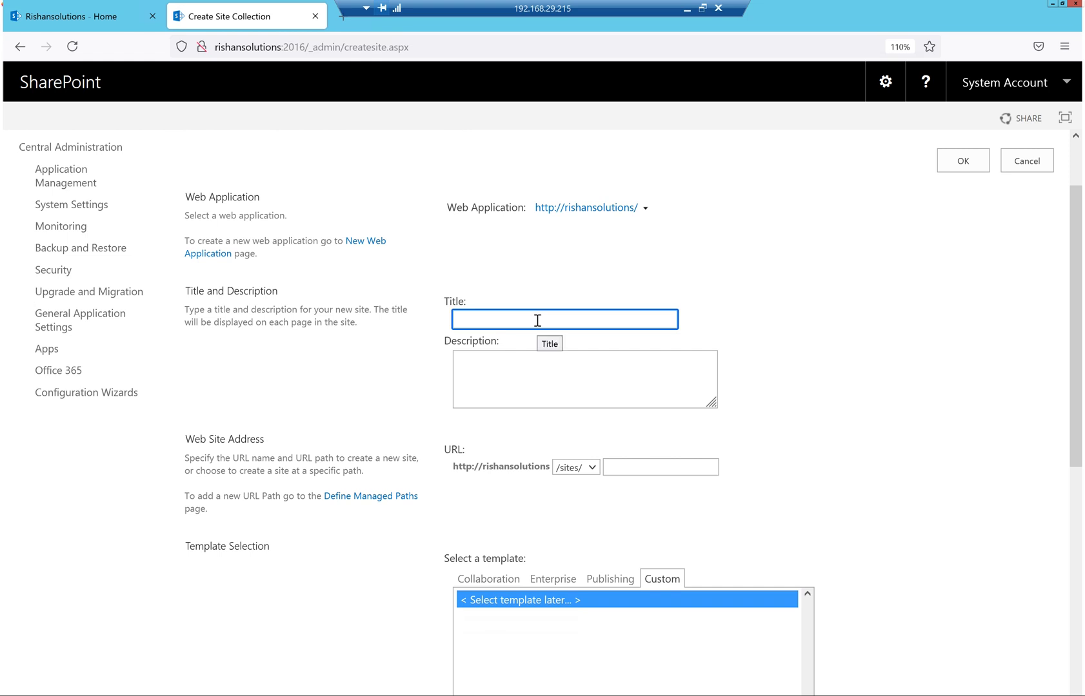
{"action": "type", "text": "Template"}
{"action": "left_click", "coordinate": [640, 464]}
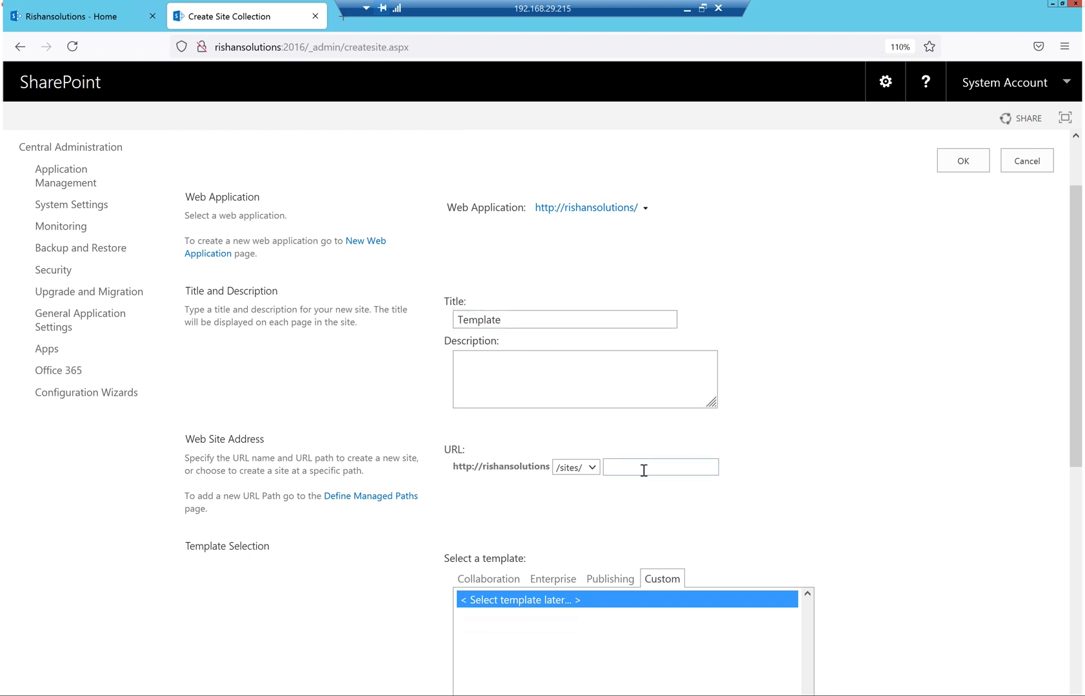
{"action": "type", "text": "Template"}
{"action": "scroll", "coordinate": [514, 527], "scroll_direction": "down", "scroll_amount": 2}
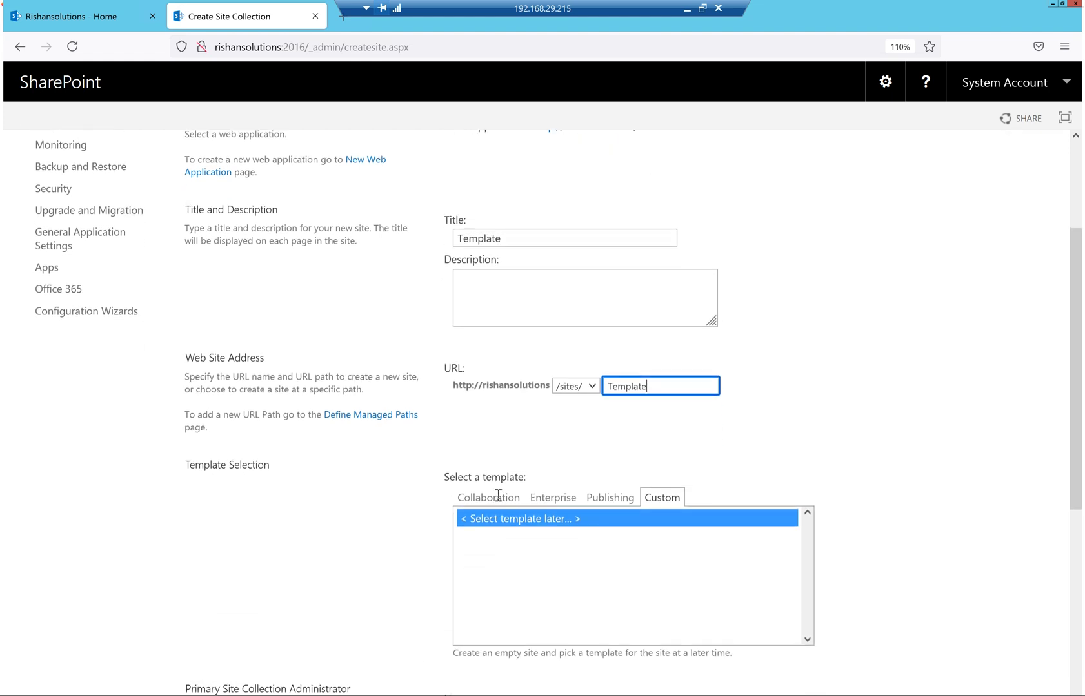
- Choose the Team Site template from the Collaboration category for the new site collection
{"action": "scroll", "coordinate": [498, 495], "scroll_direction": "down", "scroll_amount": 4}
{"action": "left_click", "coordinate": [525, 382]}
{"action": "left_click", "coordinate": [496, 334]}
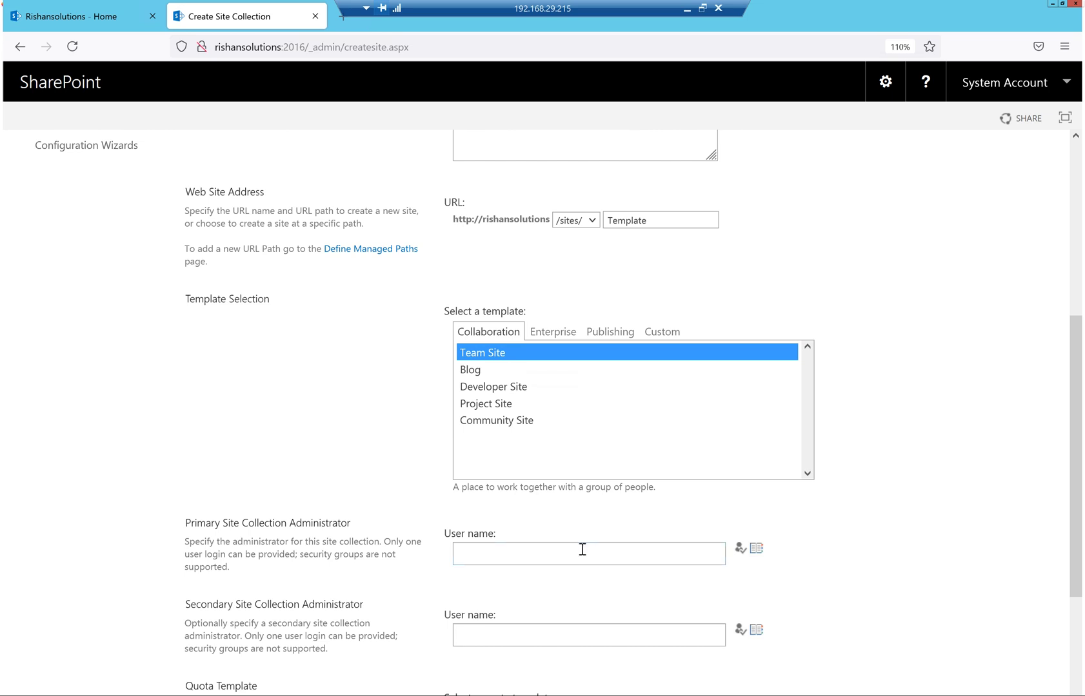
- Assign the resolved Administrator account as primary site collection administrator and create the site collection with No Quota
{"action": "scroll", "coordinate": [580, 552], "scroll_direction": "down", "scroll_amount": 3}
{"action": "scroll", "coordinate": [556, 511], "scroll_direction": "down", "scroll_amount": 1}
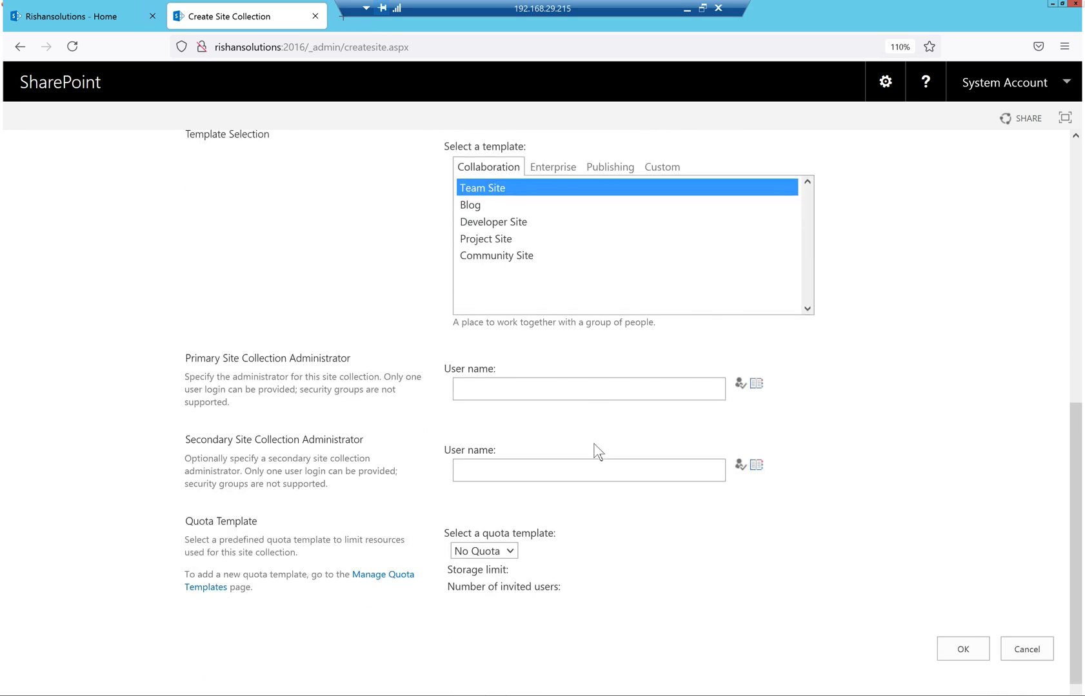
{"action": "left_click", "coordinate": [582, 391]}
{"action": "type", "text": "Adminstartor;"}
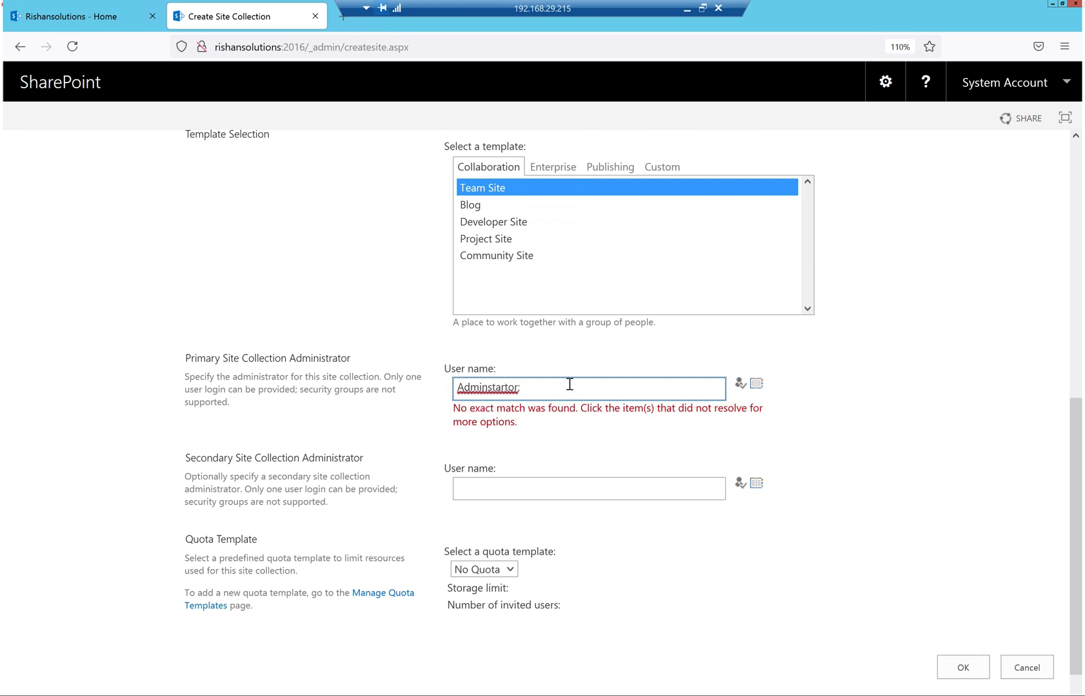
{"action": "left_click_drag", "start_coordinate": [569, 387], "coordinate": [449, 397]}
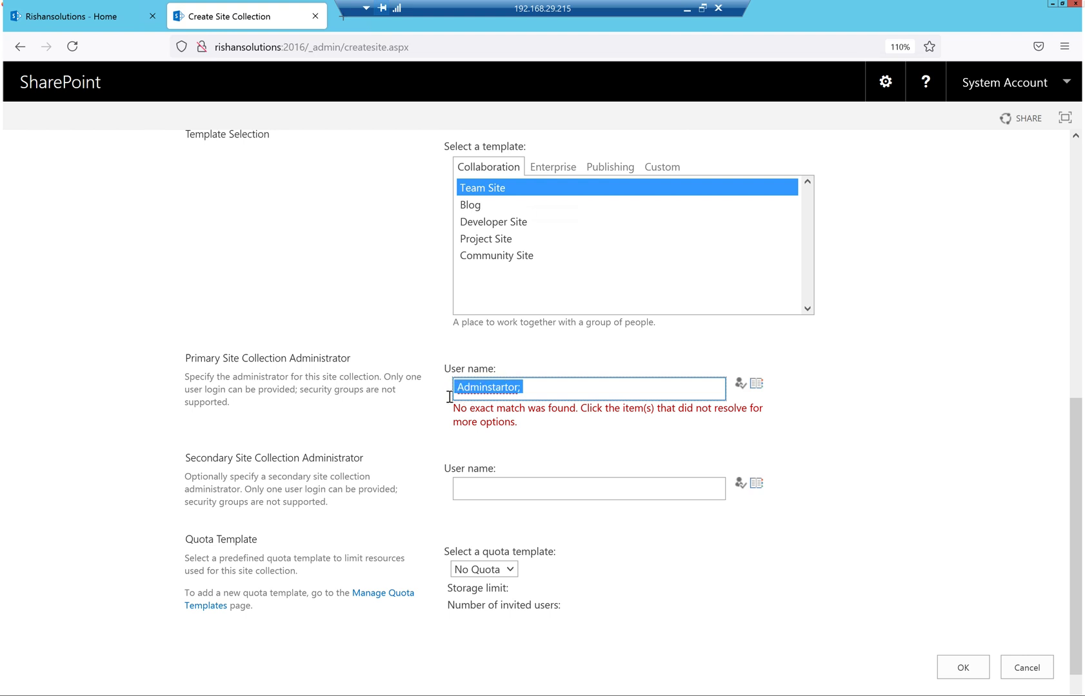
{"action": "type", "text": "AN\\admin"}
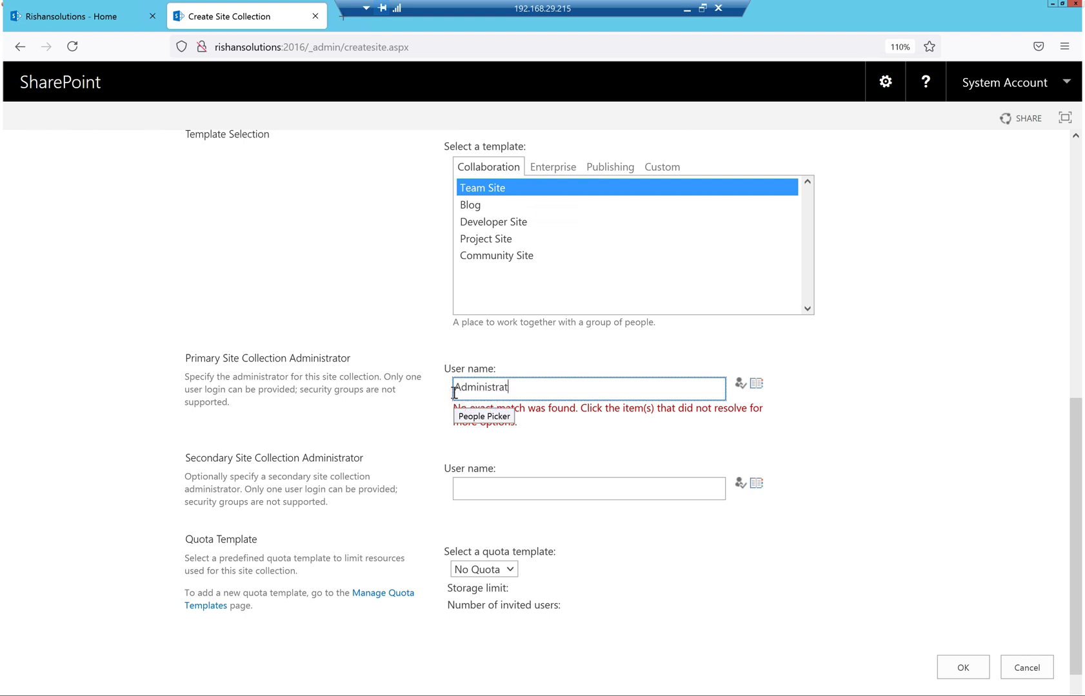
{"action": "type", "text": "istrator"}
{"action": "key", "text": "ctrl+k"}
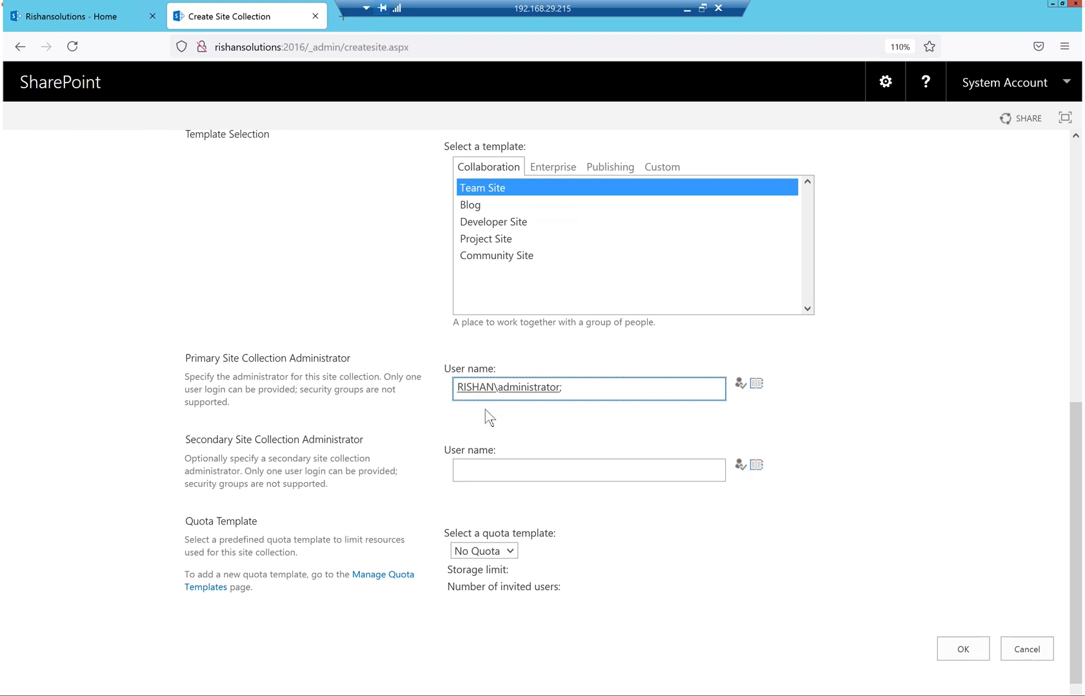
{"action": "left_click", "coordinate": [964, 647]}
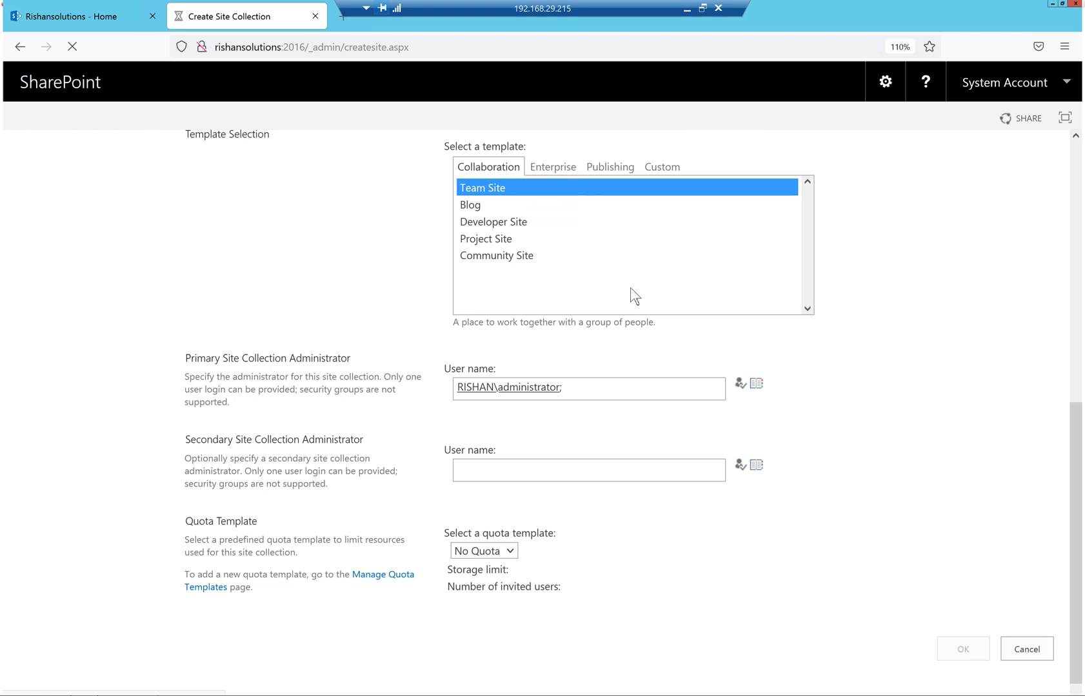
{"action": "scroll", "coordinate": [632, 294], "scroll_direction": "up", "scroll_amount": 5}
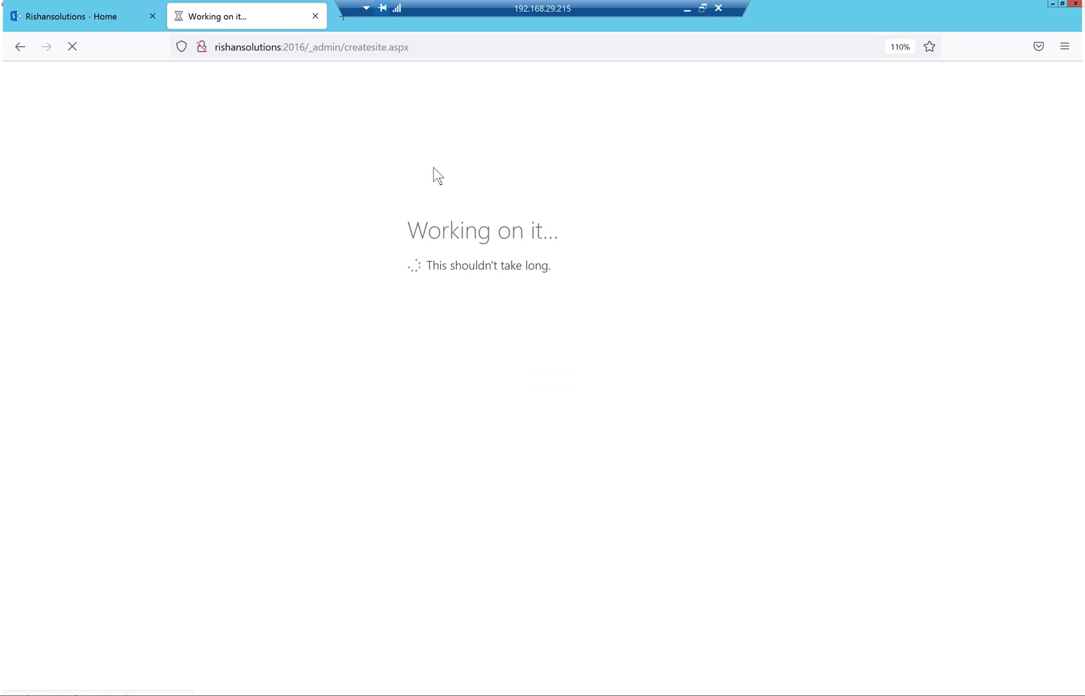
- Switch to the Rishansolutions site and open the new subsite form from its Site Contents
{"action": "left_click", "coordinate": [56, 14]}
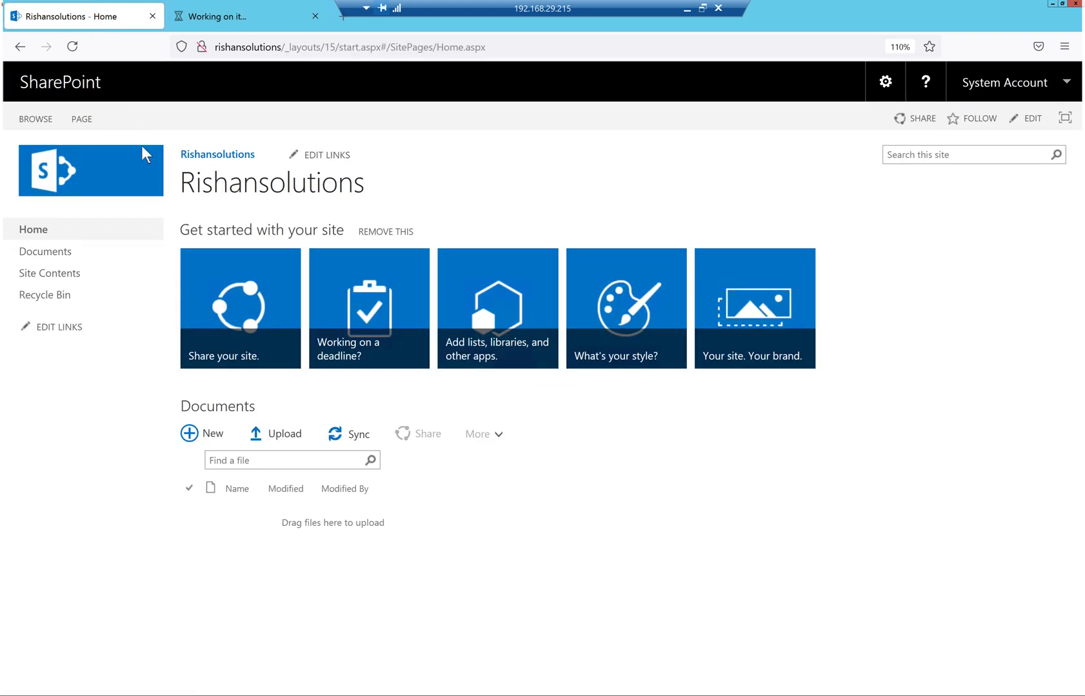
{"action": "left_click", "coordinate": [888, 89]}
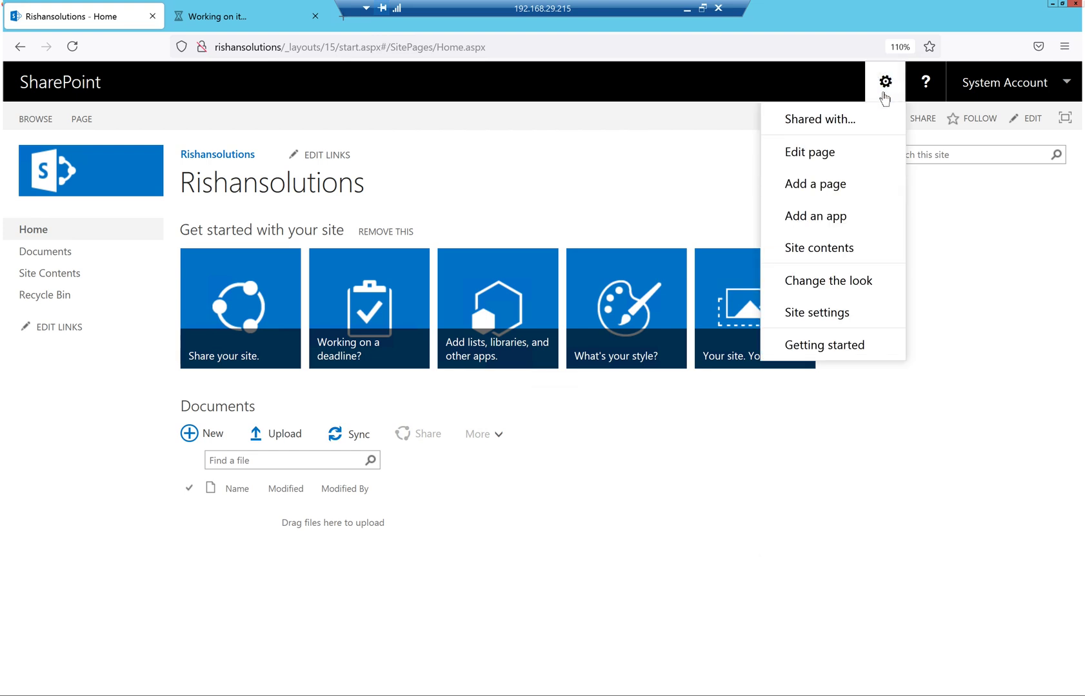
{"action": "left_click", "coordinate": [830, 248]}
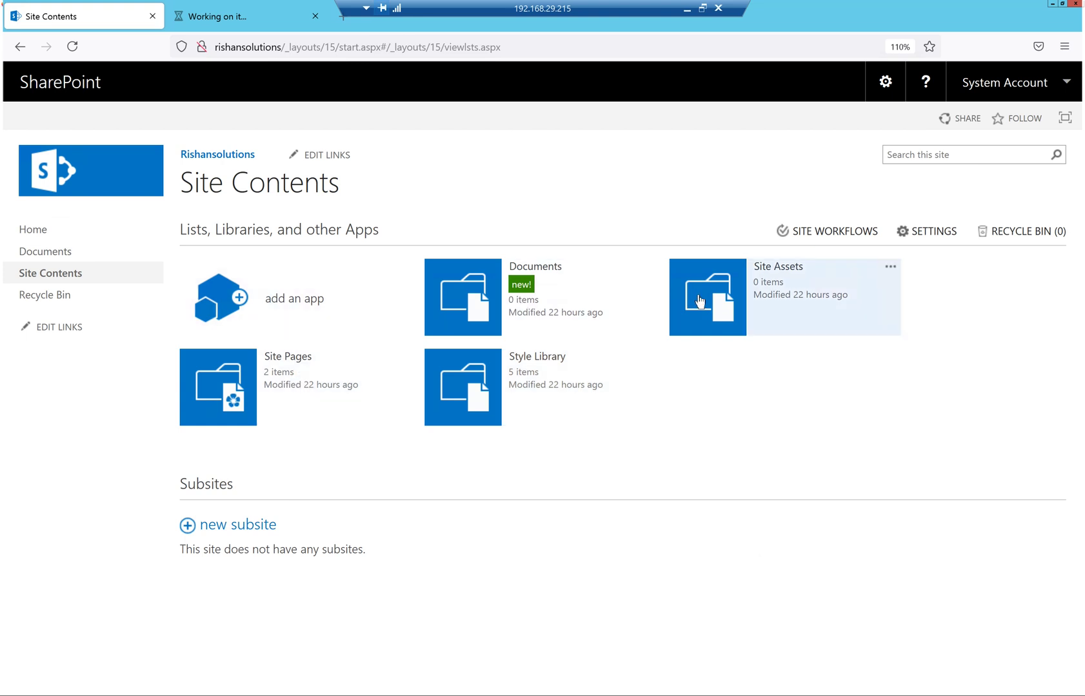
{"action": "left_click", "coordinate": [266, 527]}
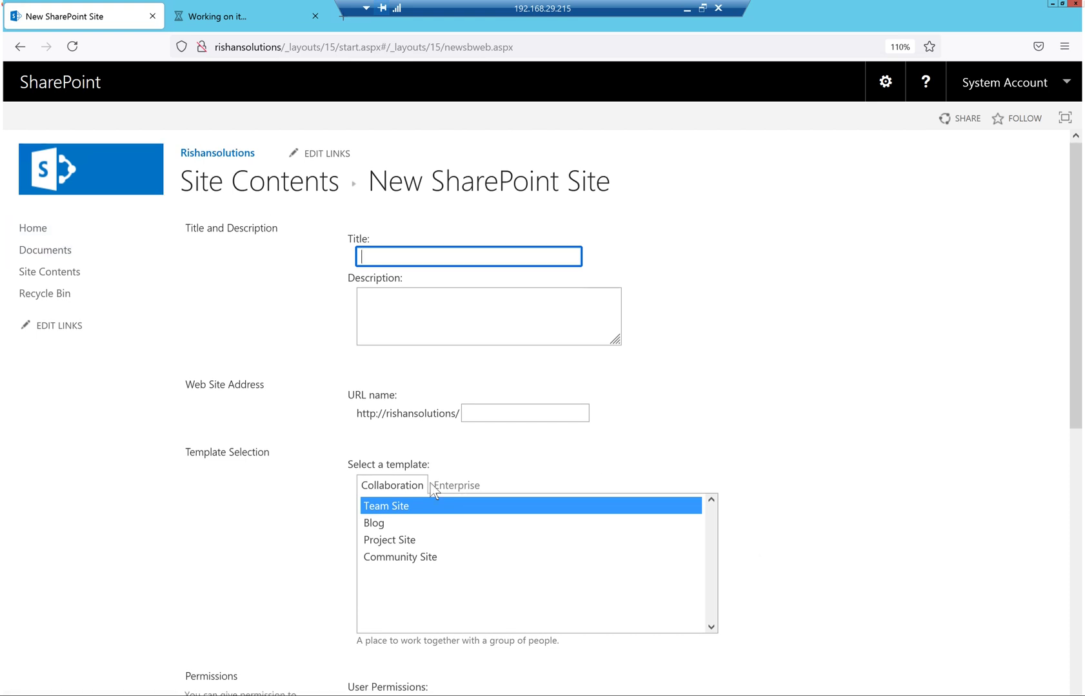
- Compare the Collaboration and Enterprise templates offered for a new subsite
{"action": "scroll", "coordinate": [434, 492], "scroll_direction": "down", "scroll_amount": 2}
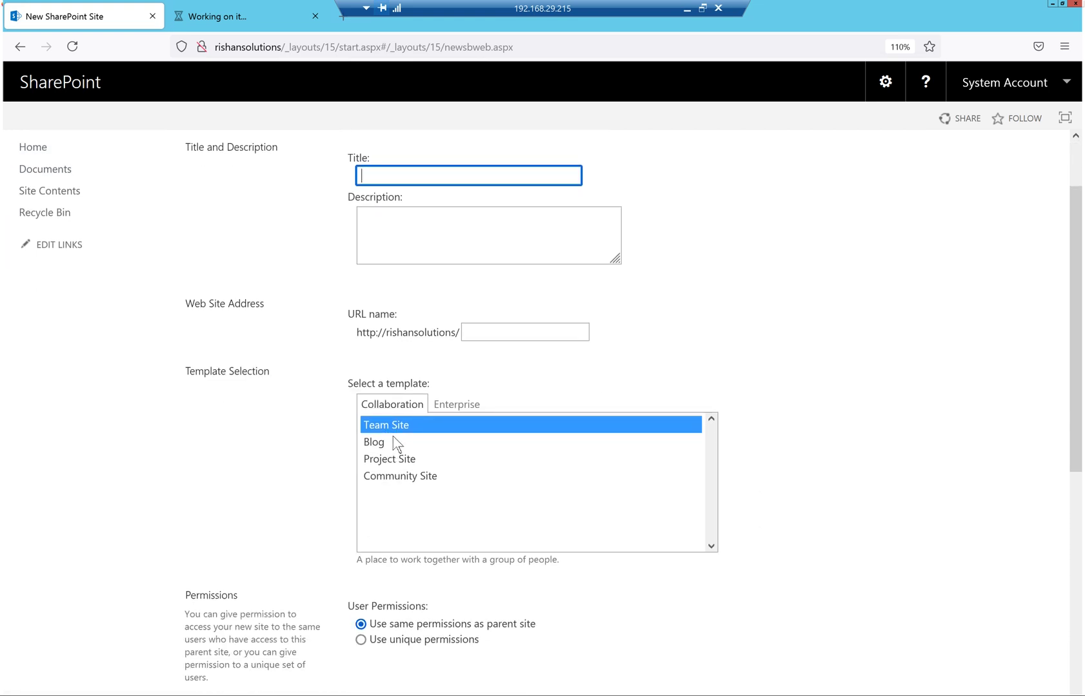
{"action": "left_click", "coordinate": [476, 406]}
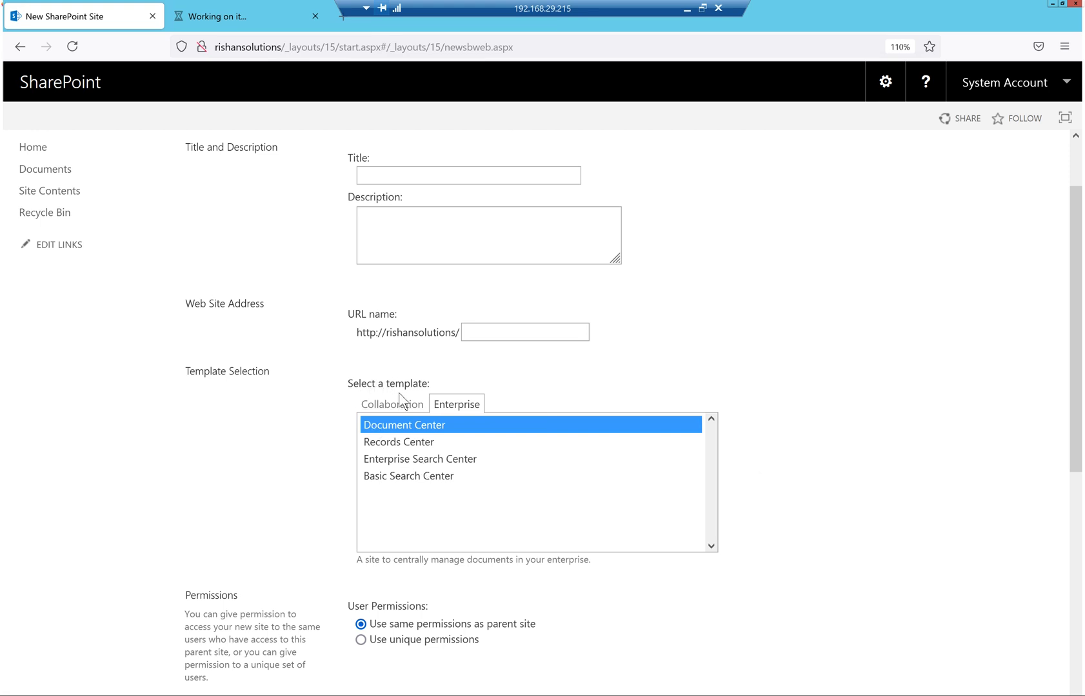
{"action": "left_click", "coordinate": [418, 404]}
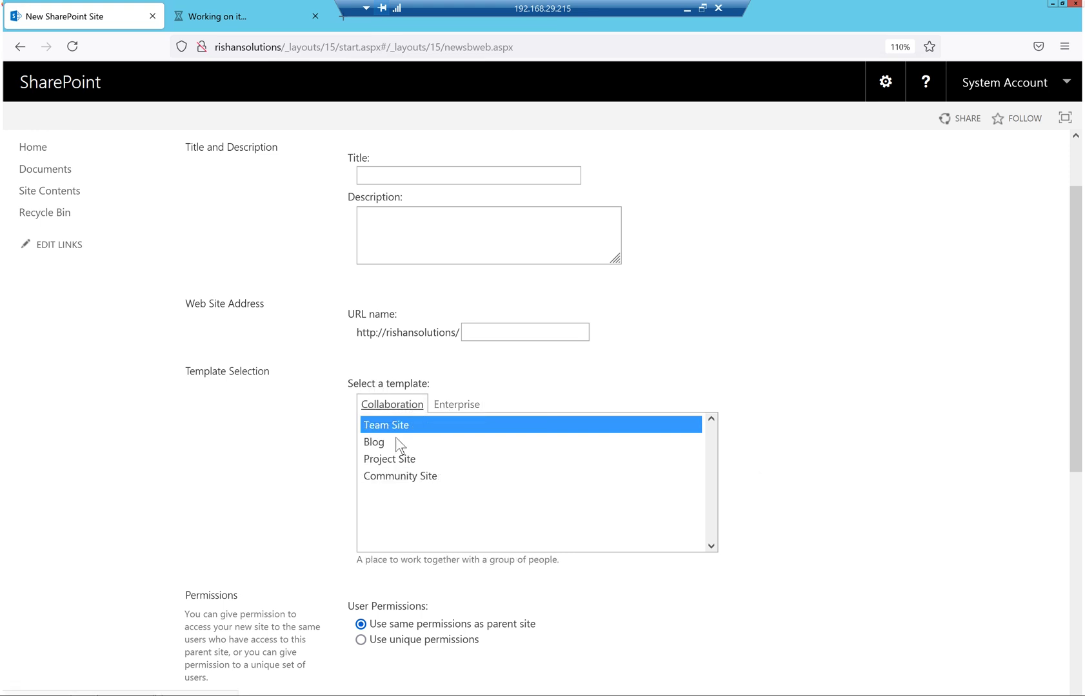
{"action": "left_click", "coordinate": [456, 405]}
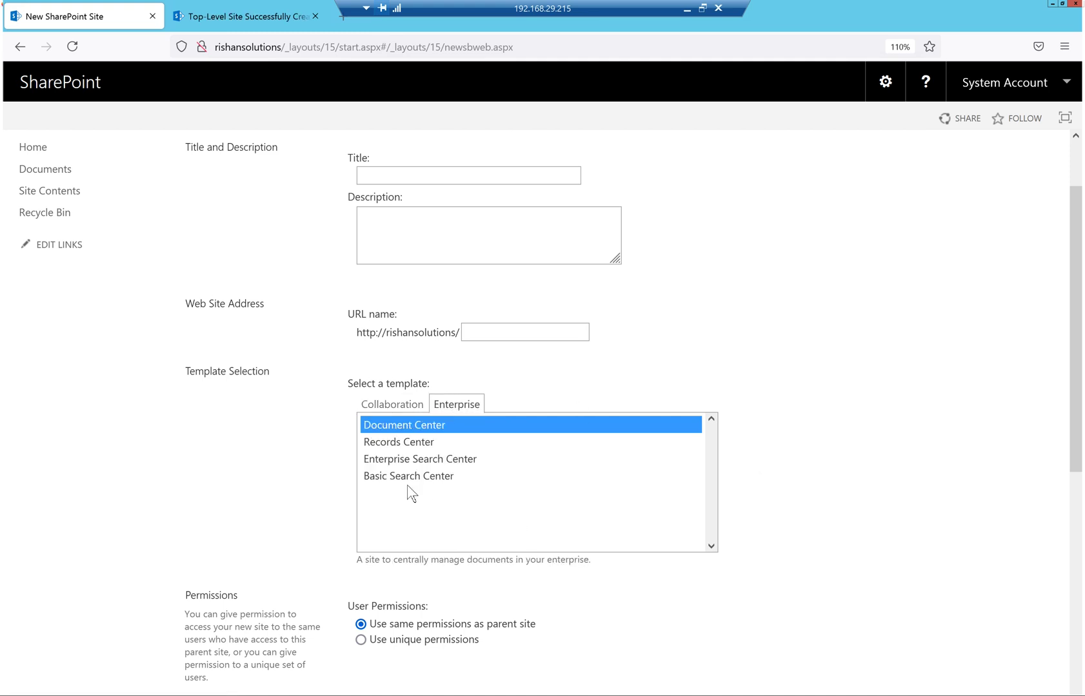